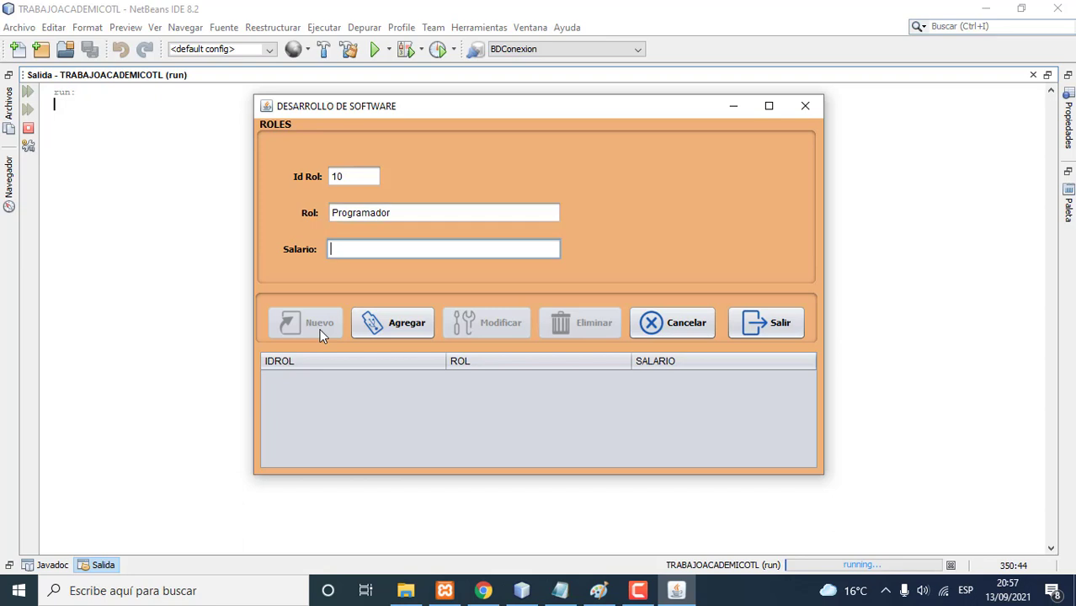
Step: Set the salary of the Programador role to 1500 and register the record
text(15000)
key(BackSpace)
click(415, 319)
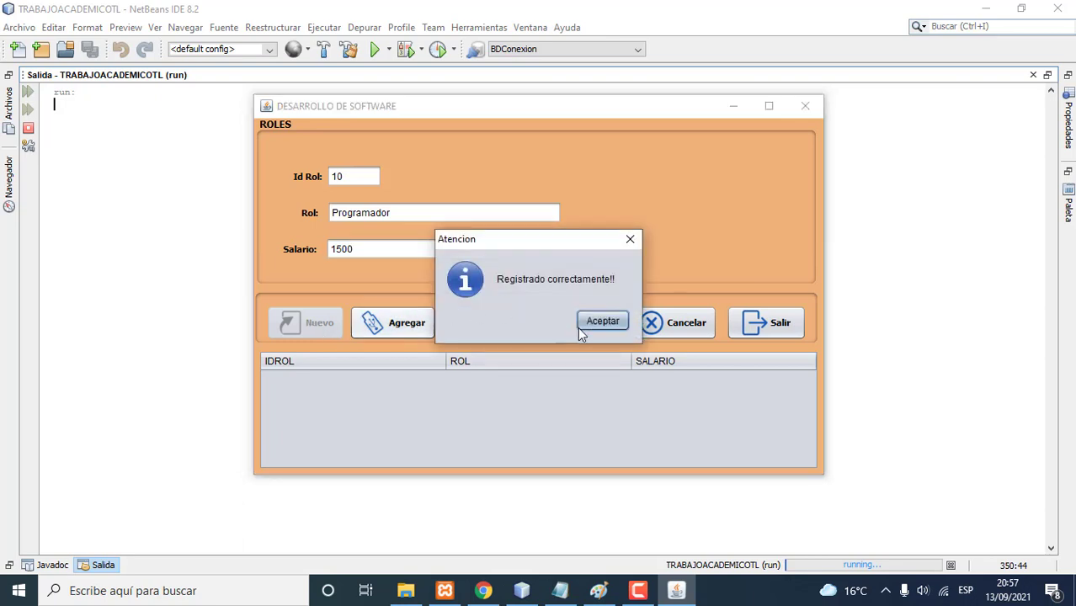
click(581, 327)
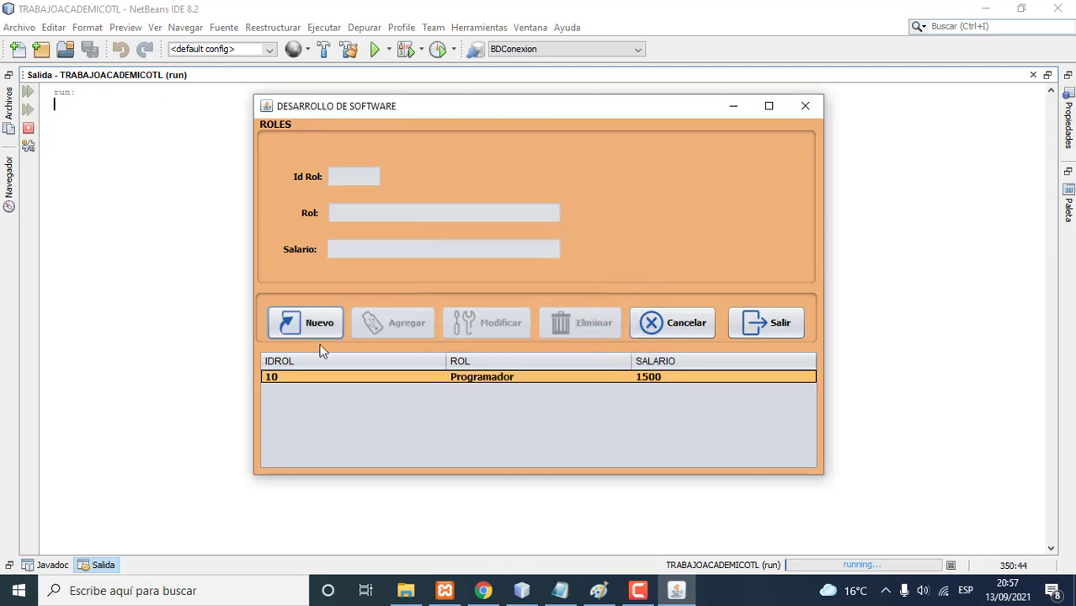
Step: Start a new role with ID 20 and the name Secretaria, and try to register it without a salary
click(304, 329)
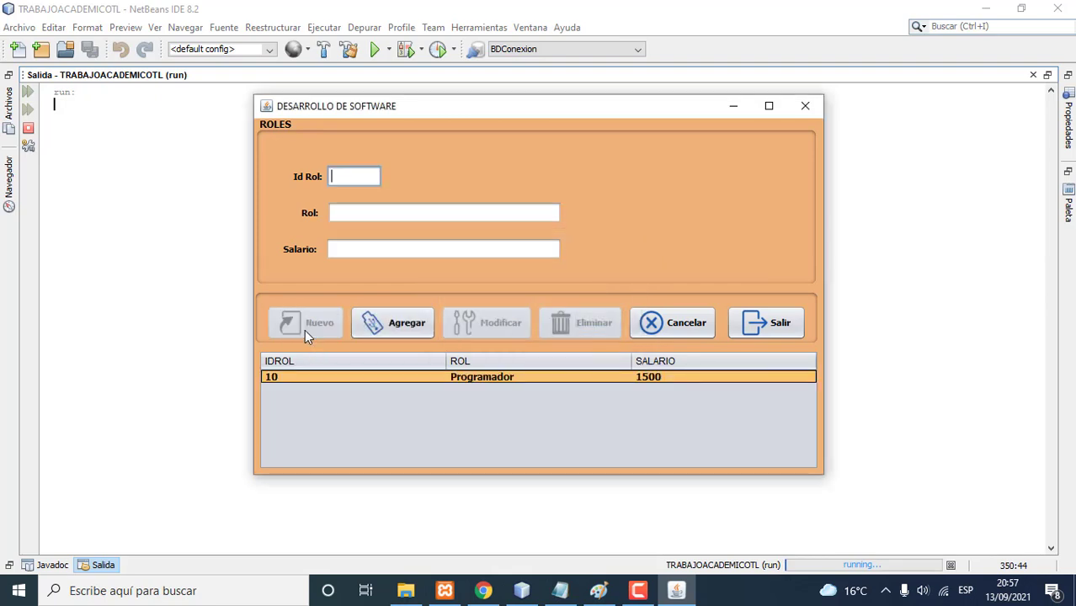
text(20)
key(Tab)
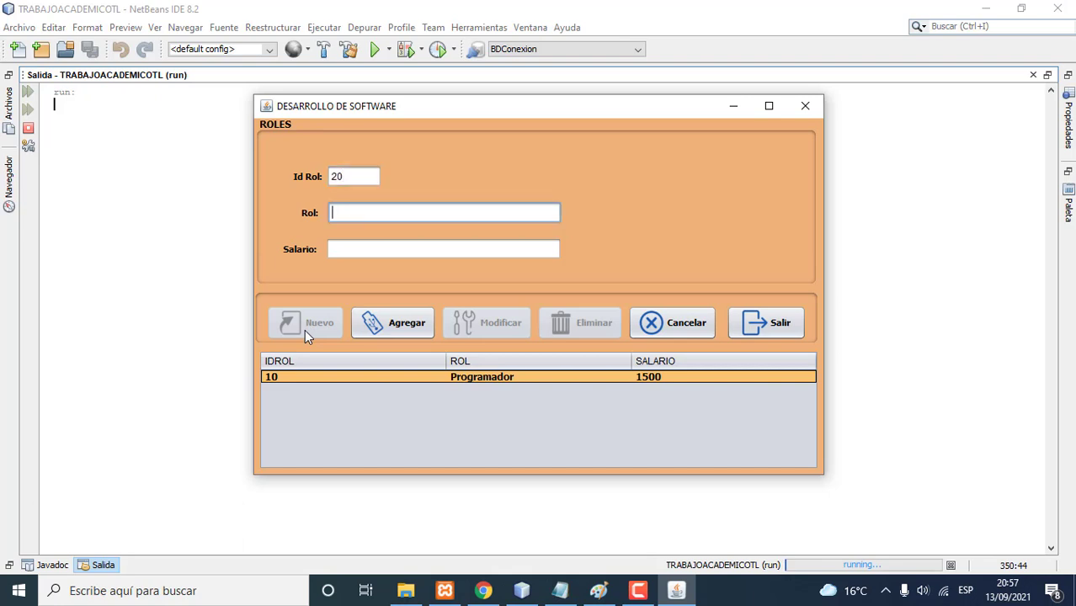
text(Secrearia)
key(Left)
key(Left)
key(Left)
key(Left)
text(t)
click(376, 315)
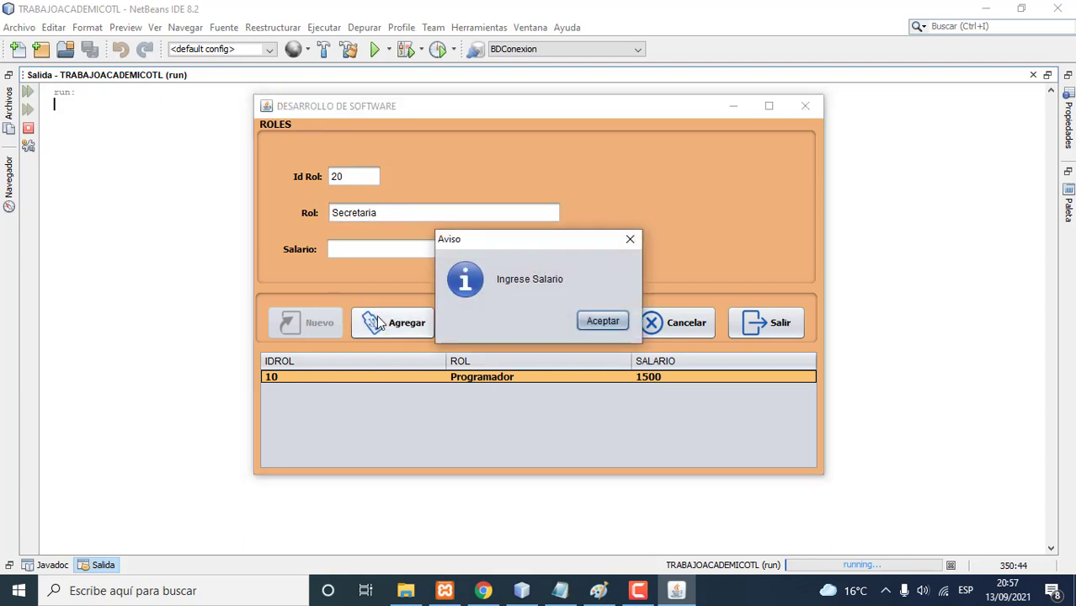
click(590, 321)
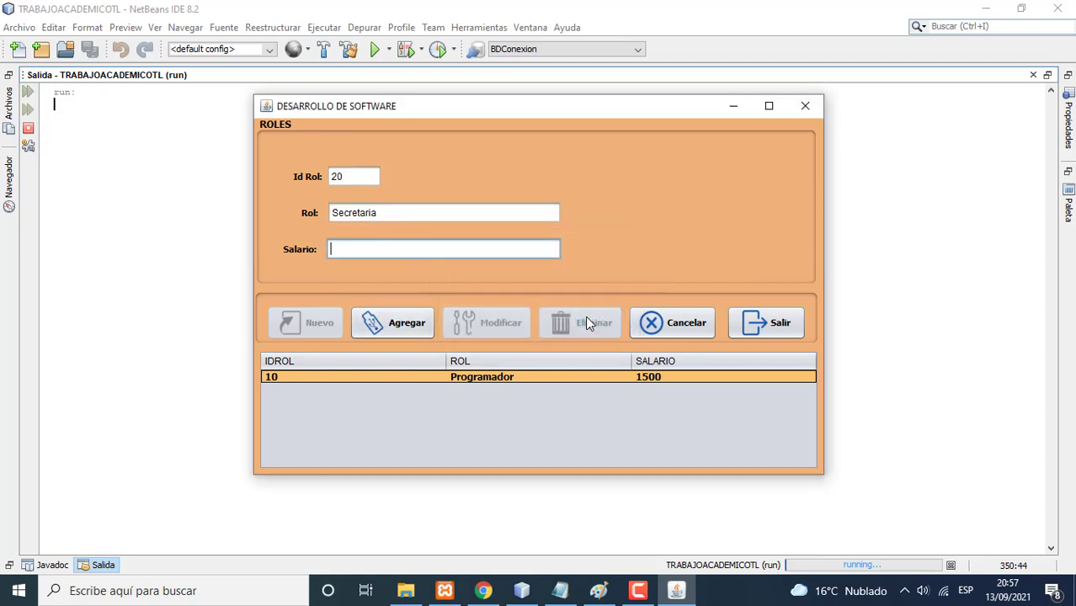
Step: Set the Secretaria role's salary to 1400 and register the record
text(1400)
click(380, 329)
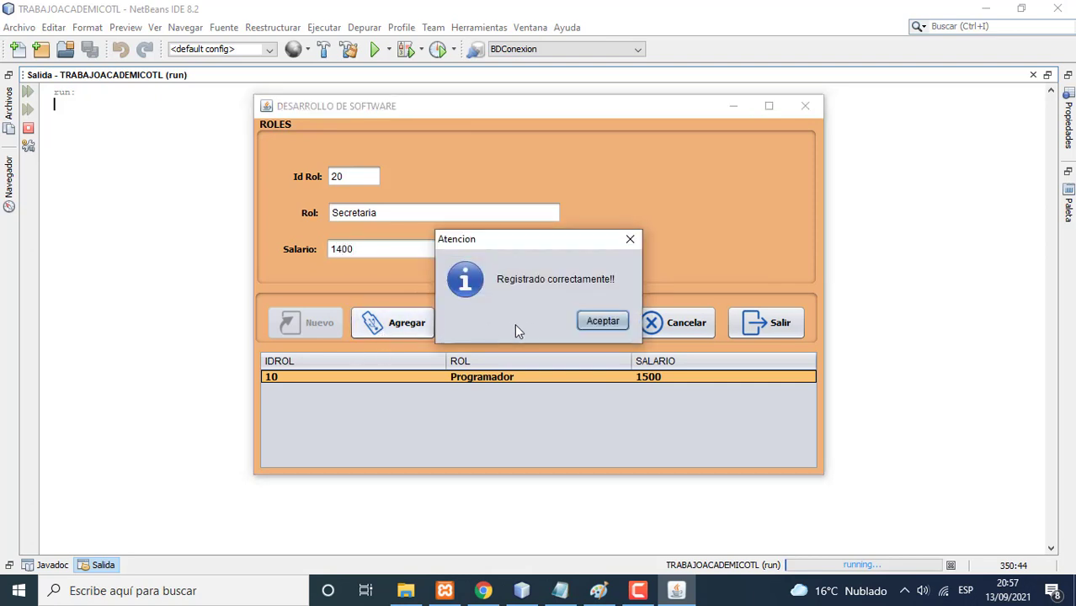
click(591, 323)
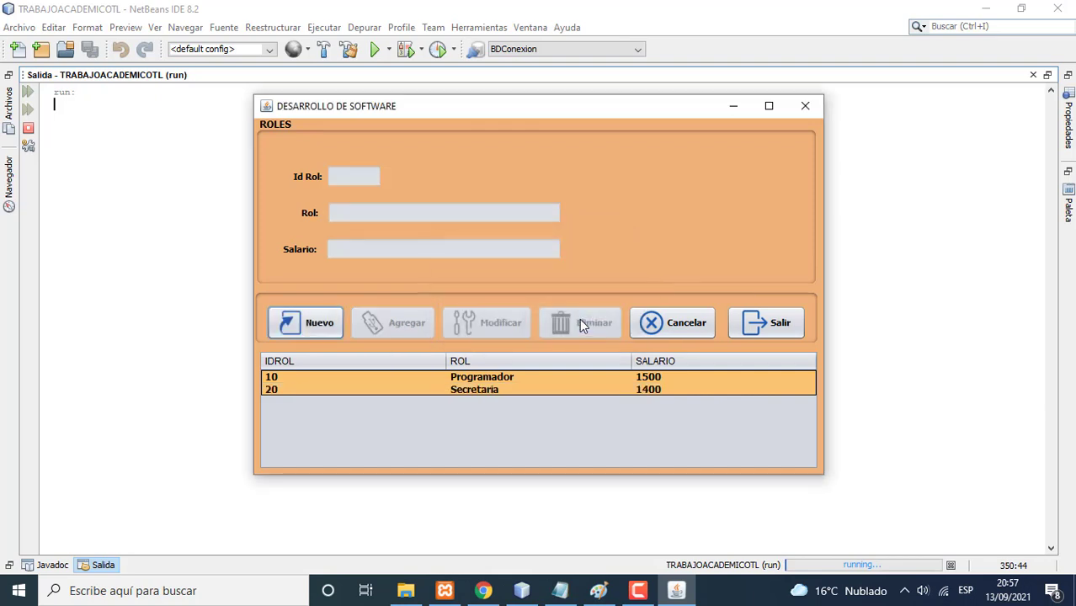
Step: Start a new role record and try to register it with all fields empty
click(326, 329)
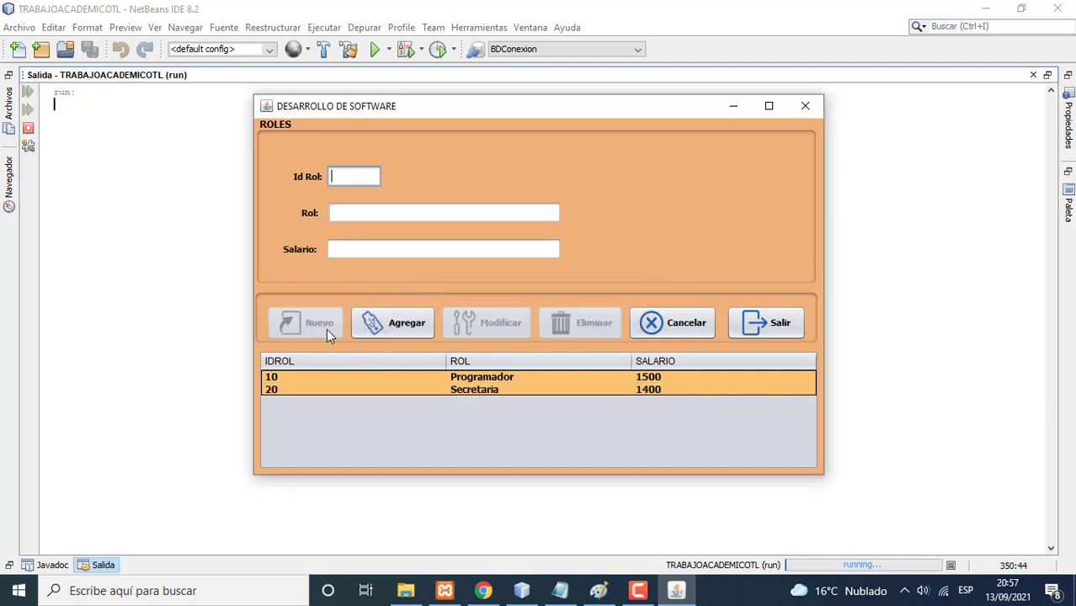
click(370, 327)
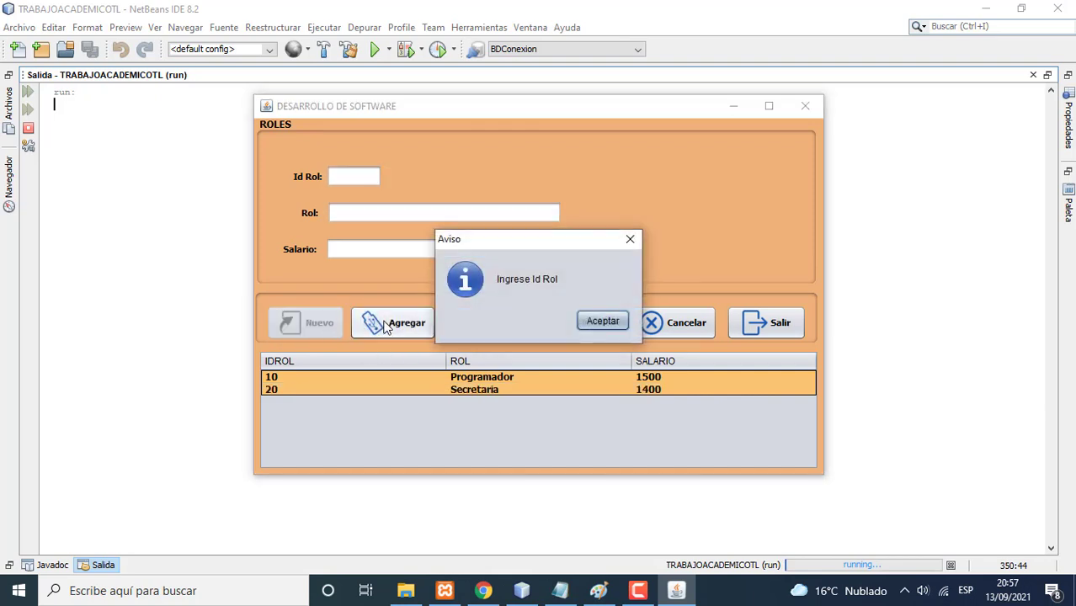
click(585, 322)
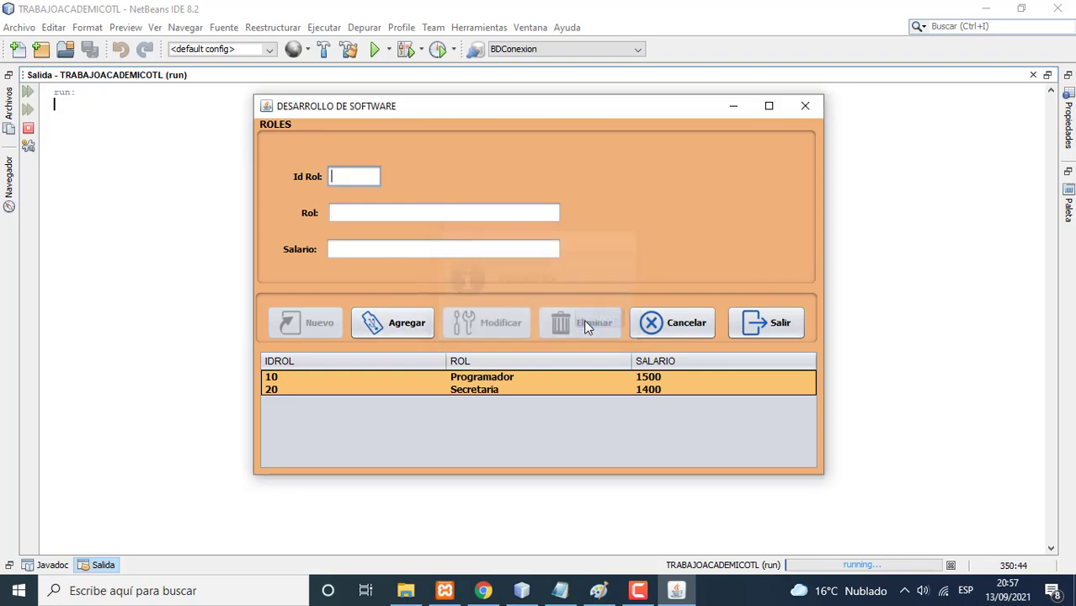
Step: Fill in the role Operador with salary 1300 and try to register it under the existing ID 10
text(10)
key(Tab)
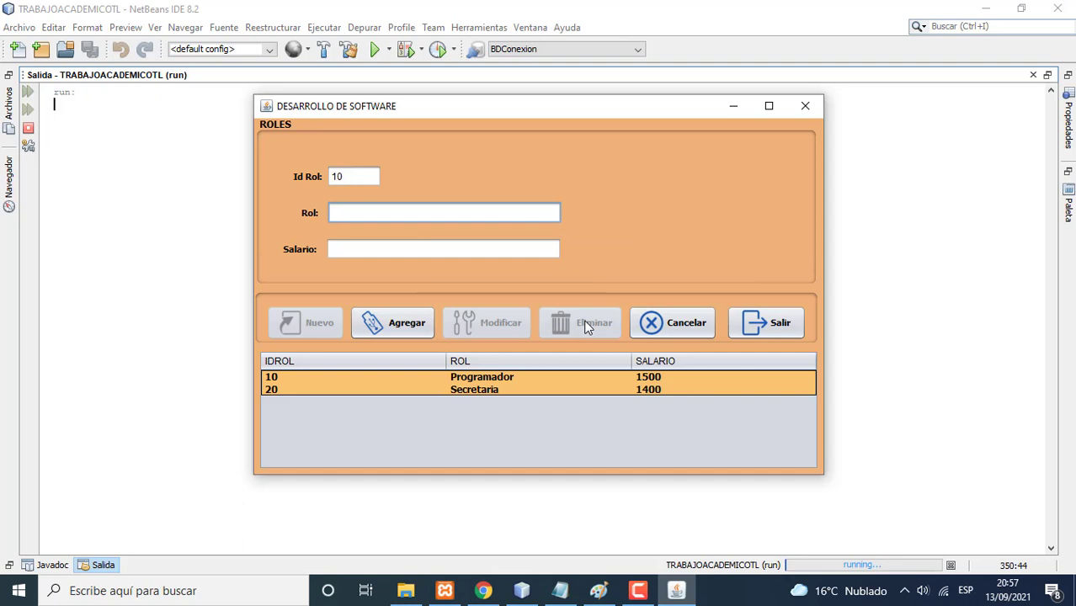
text(Operador)
click(395, 249)
text(1300)
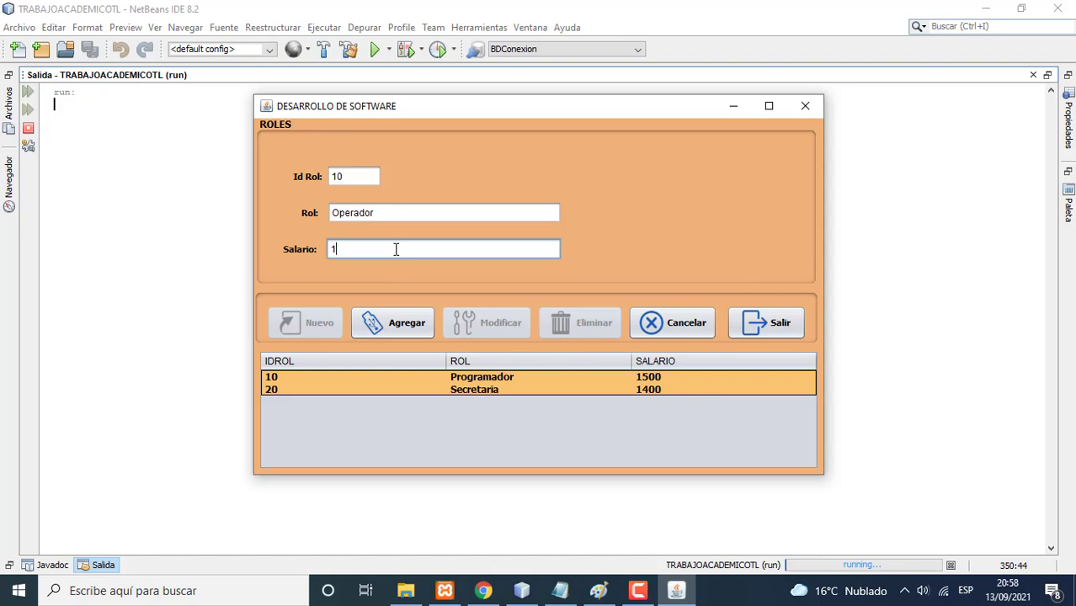
click(386, 317)
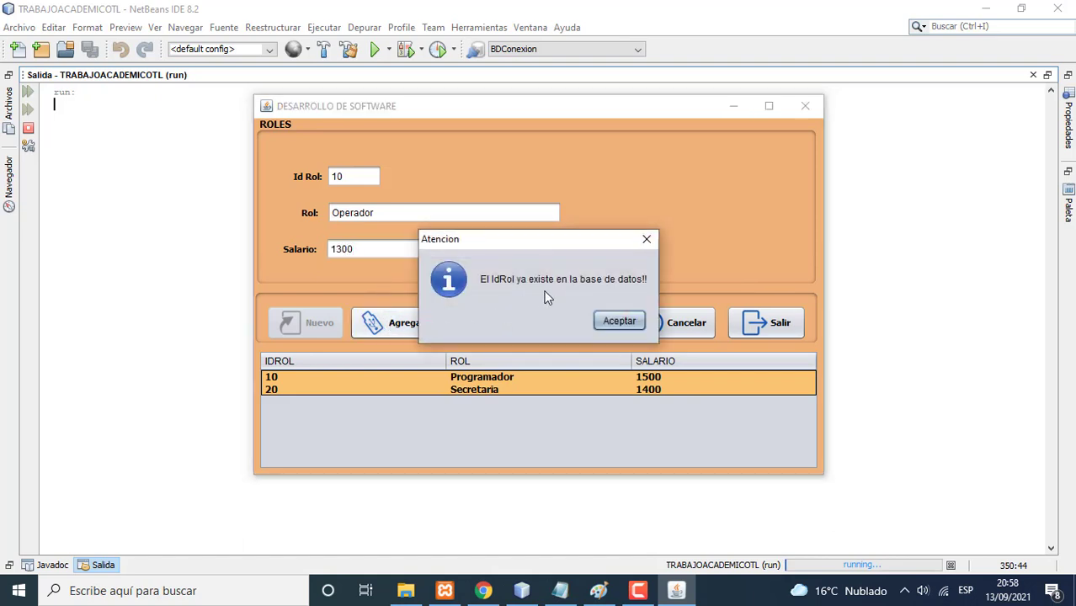
click(610, 324)
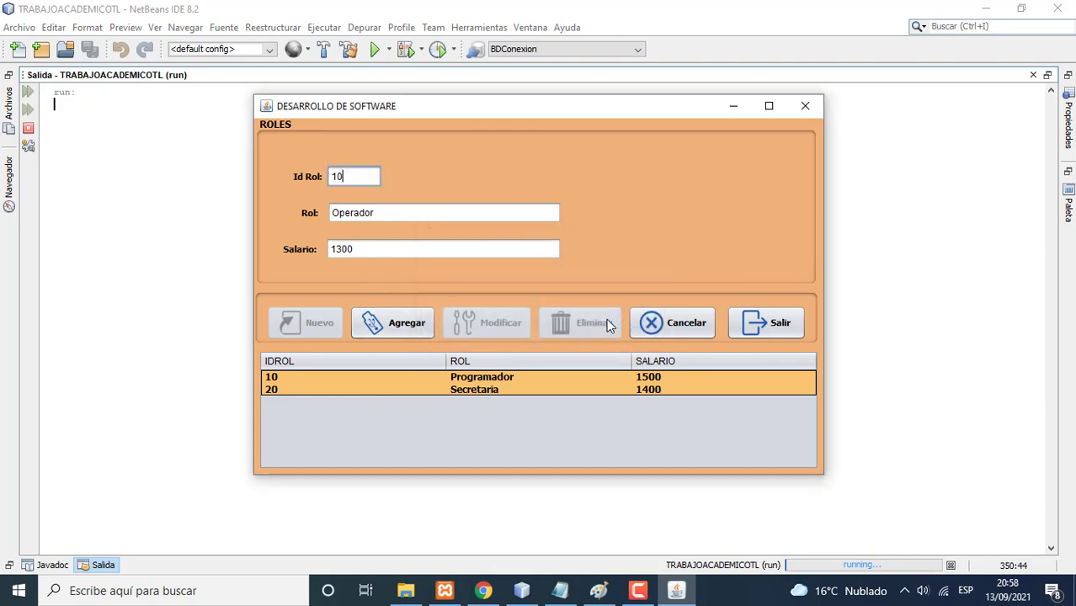
Step: Change the Operador role's ID to 30 and register the record
key(BackSpace)
key(BackSpace)
text(30)
click(418, 327)
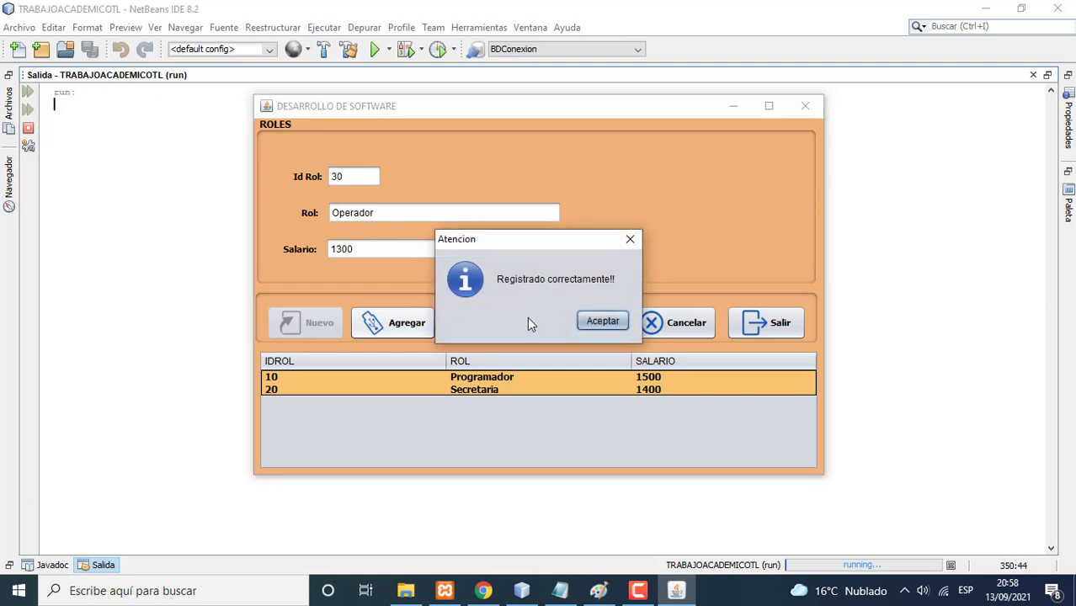
click(598, 323)
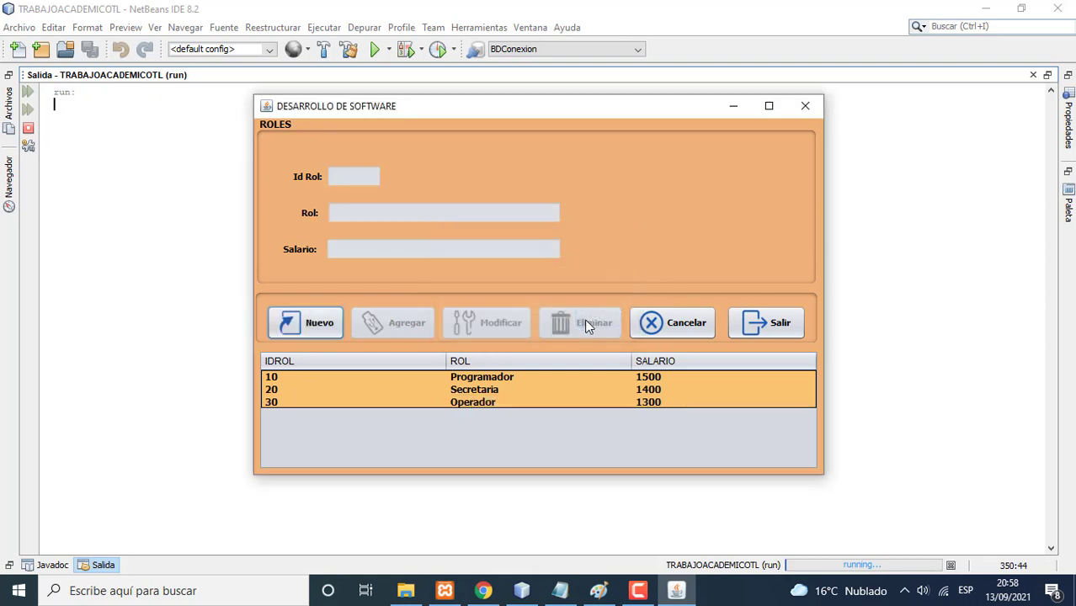
Step: Register a new role with ID 40, name Contador and salary 1500, and start and cancel another blank record
click(331, 321)
text(40)
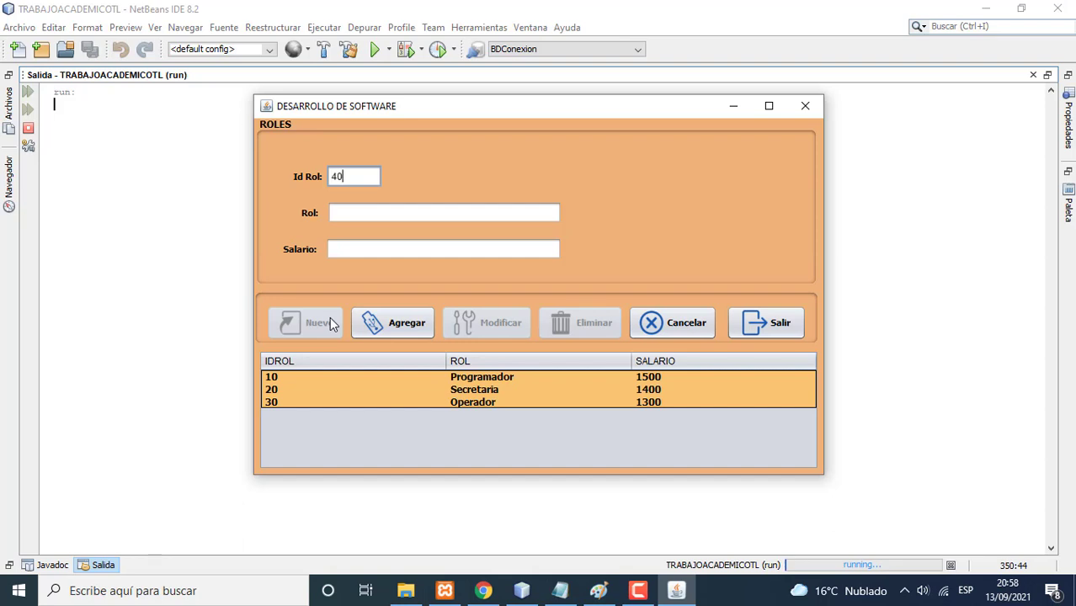
key(Tab)
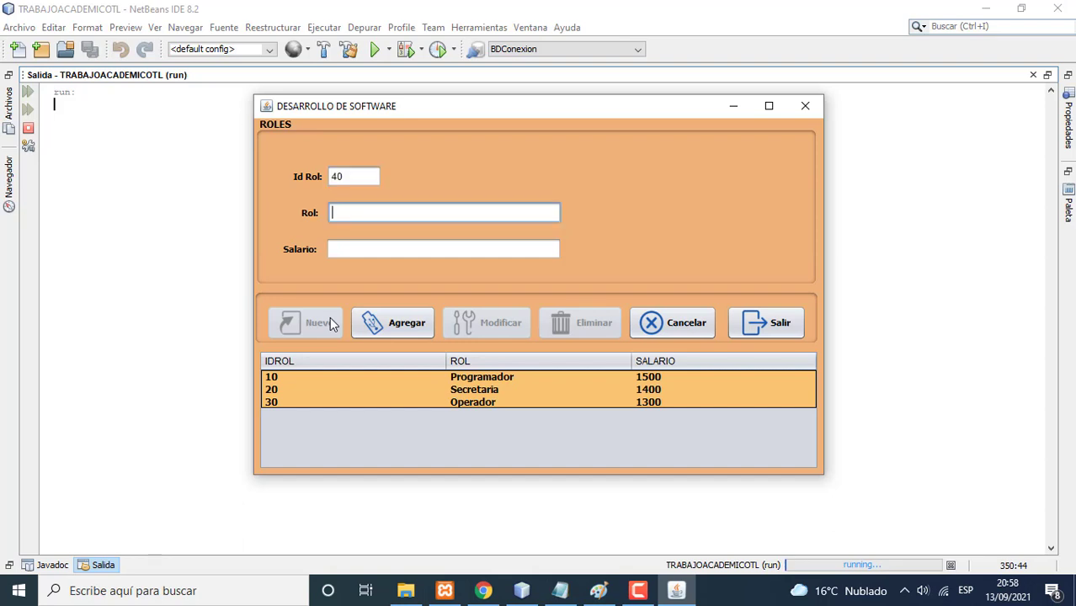
text(Contador)
click(358, 249)
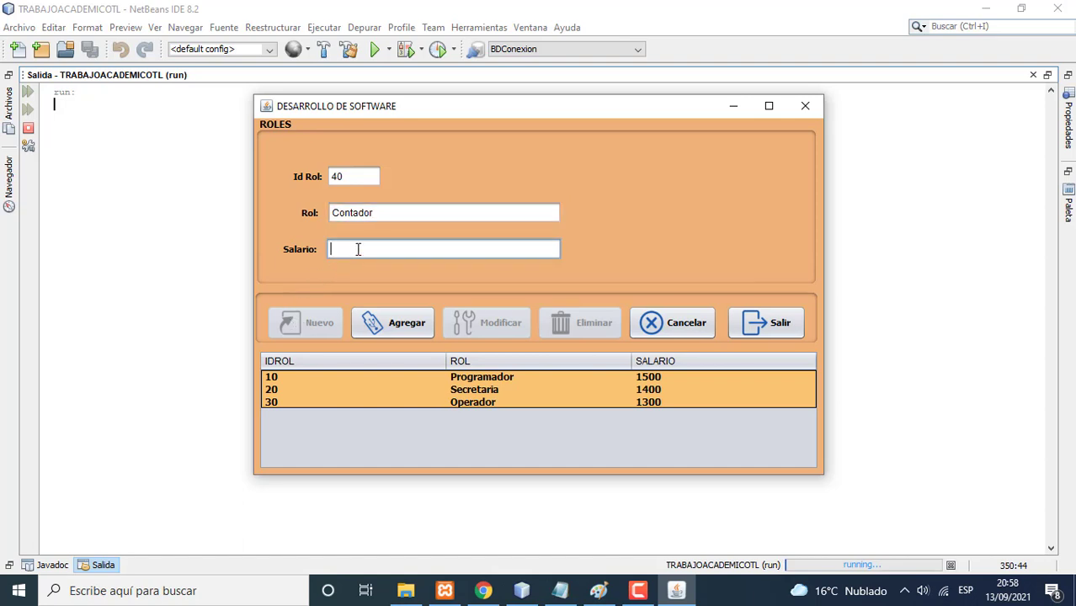
text(1500)
click(386, 319)
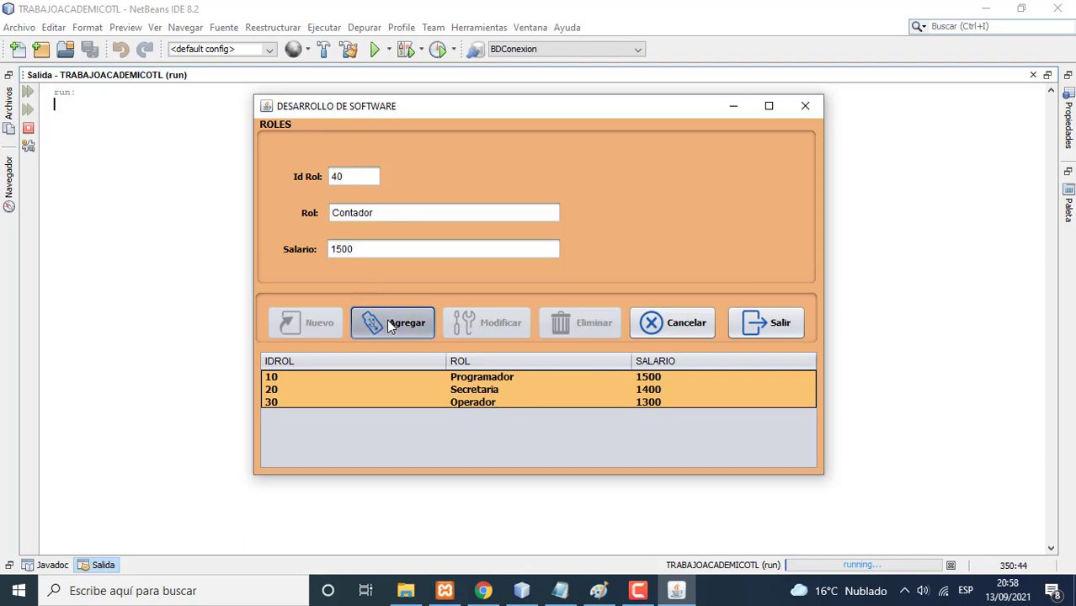
click(593, 320)
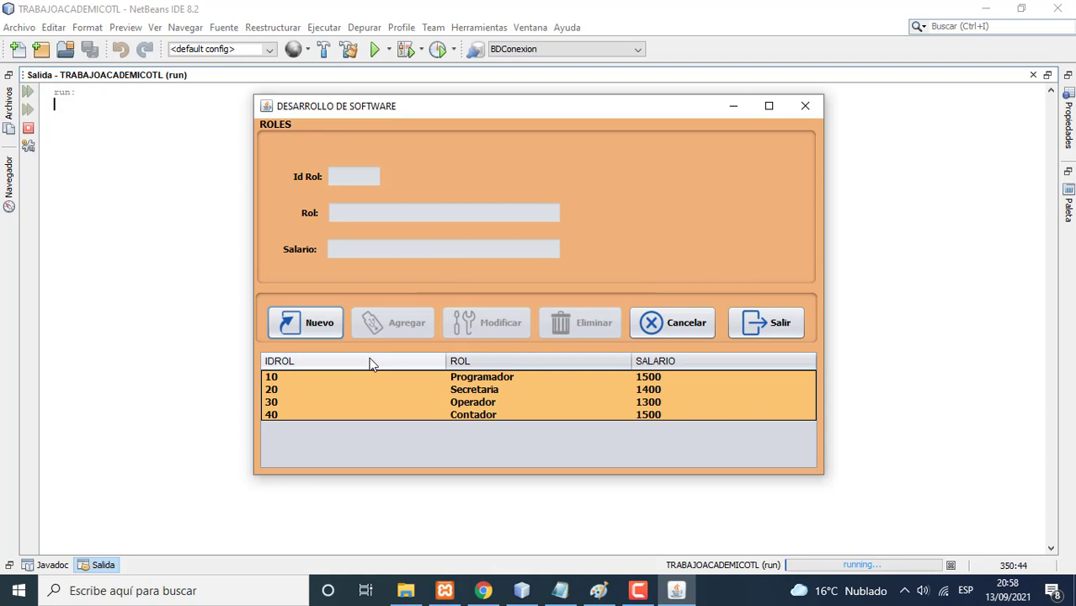
click(329, 327)
click(672, 326)
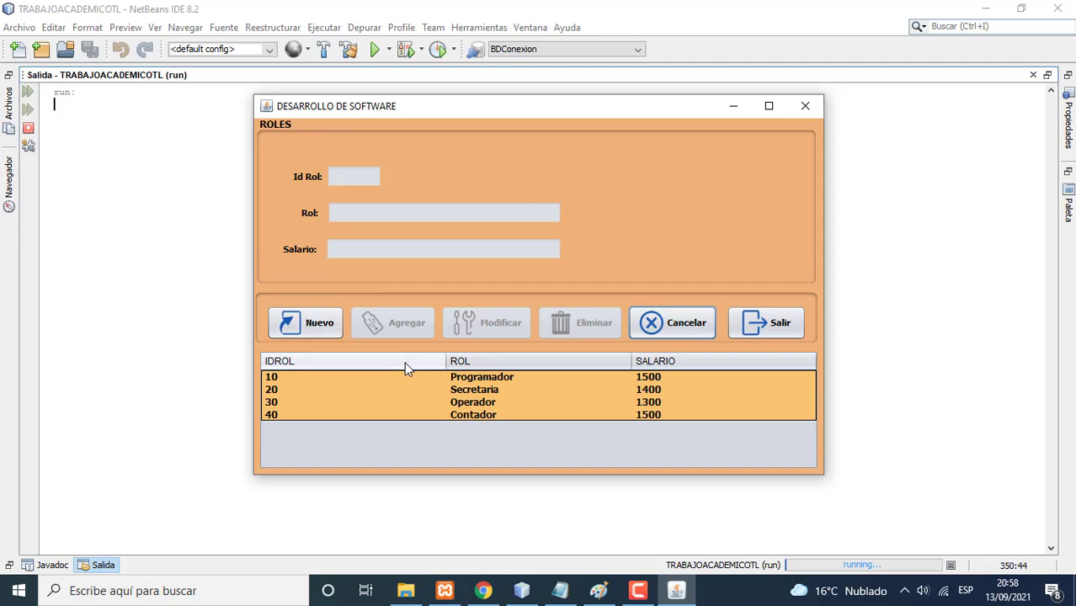
Step: Modify the existing Programador role, setting its salary to 1600
click(468, 382)
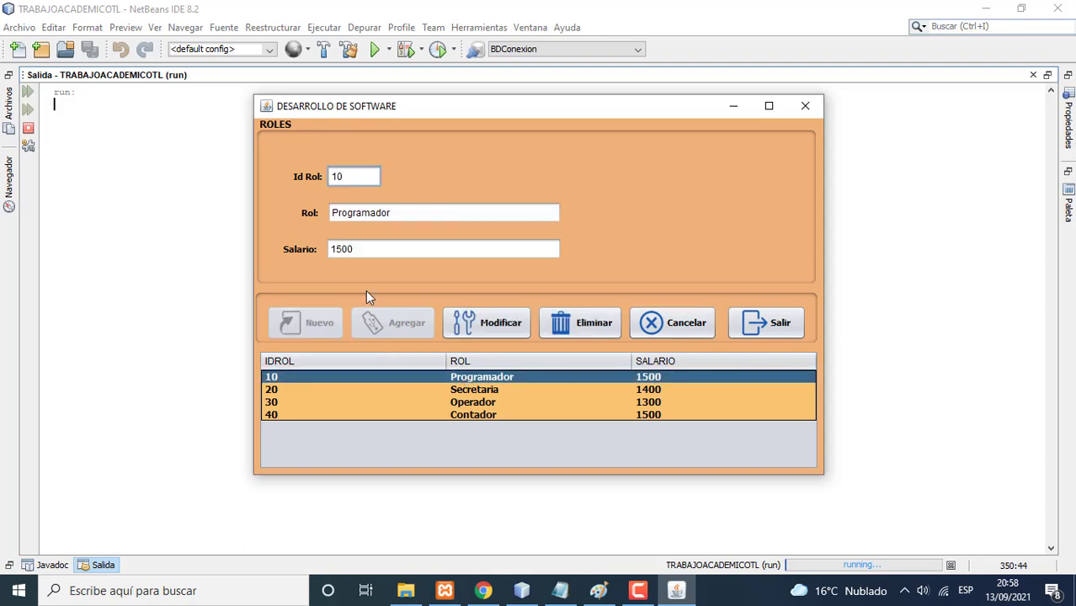
click(338, 249)
key(Delete)
text(6)
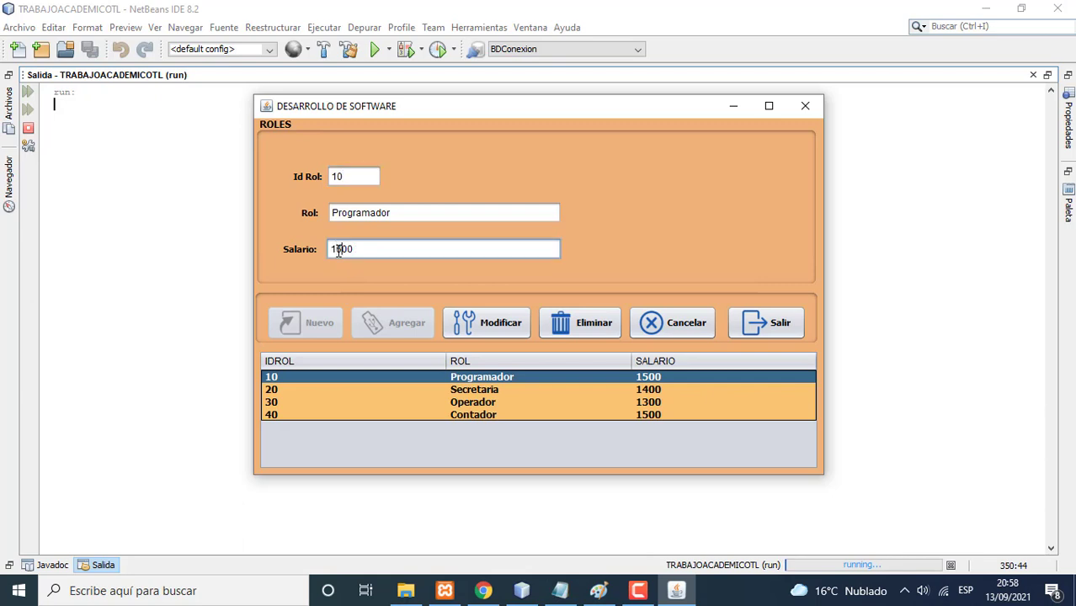
click(513, 324)
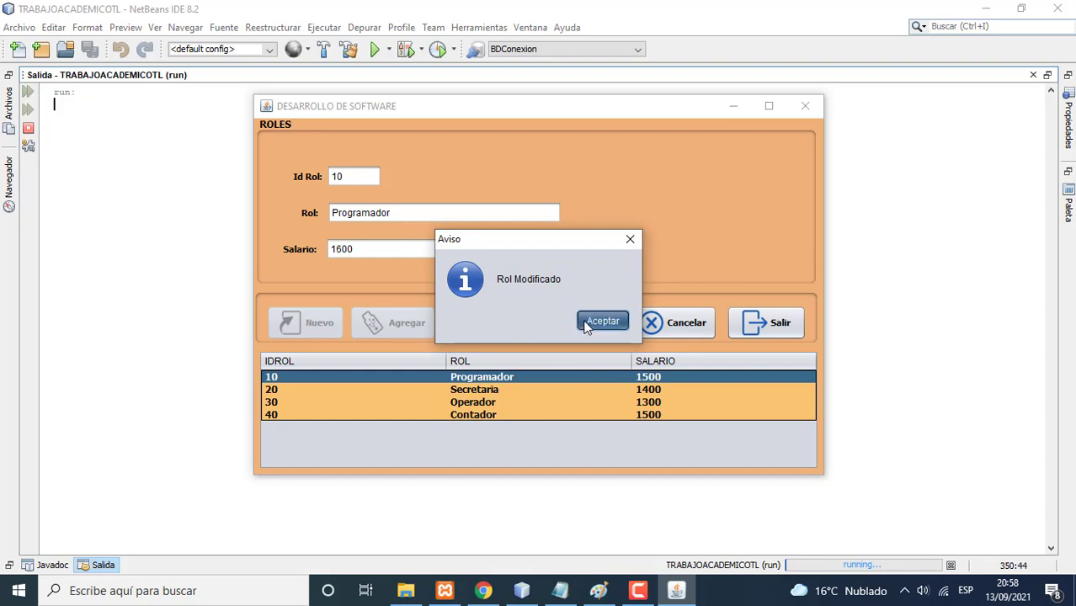
click(599, 321)
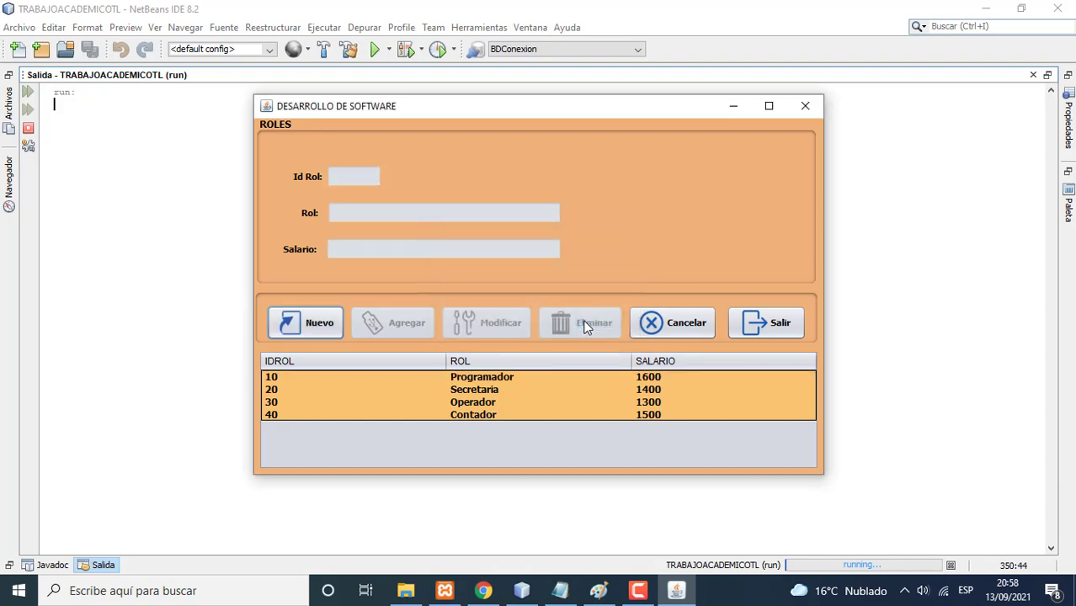
Step: Modify the existing Secretaria role, setting its salary to 2000
click(485, 392)
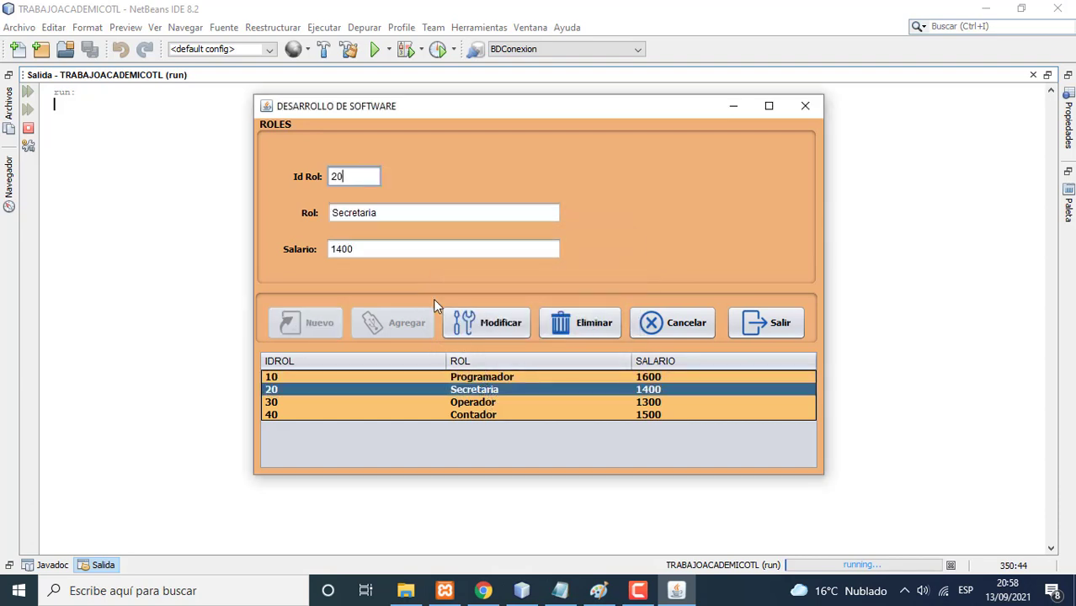
click(373, 255)
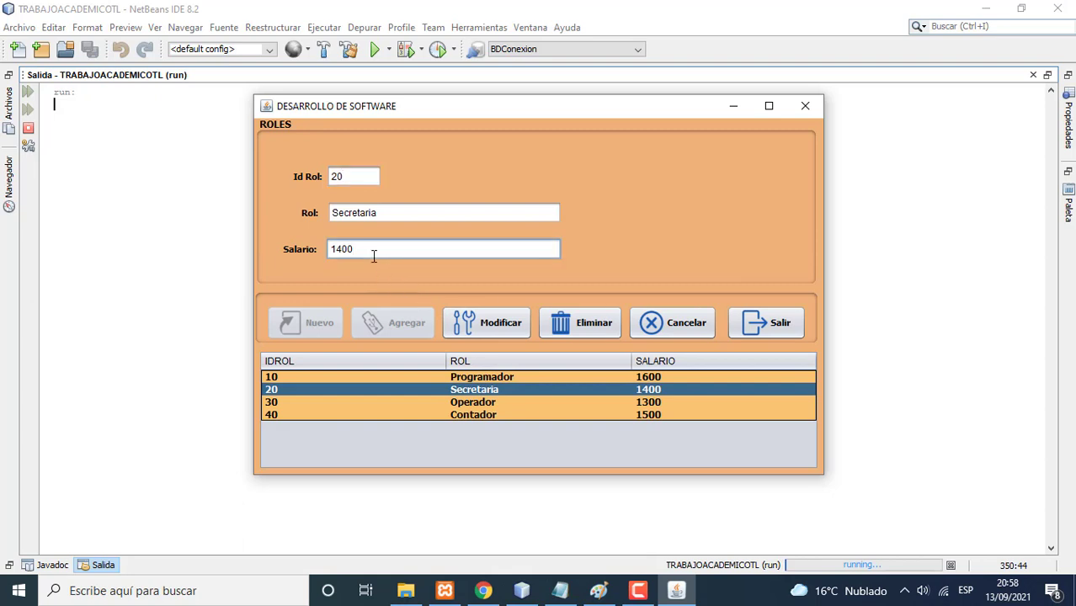
key(BackSpace)
key(BackSpace)
key(BackSpace)
key(BackSpace)
text(2000)
click(484, 323)
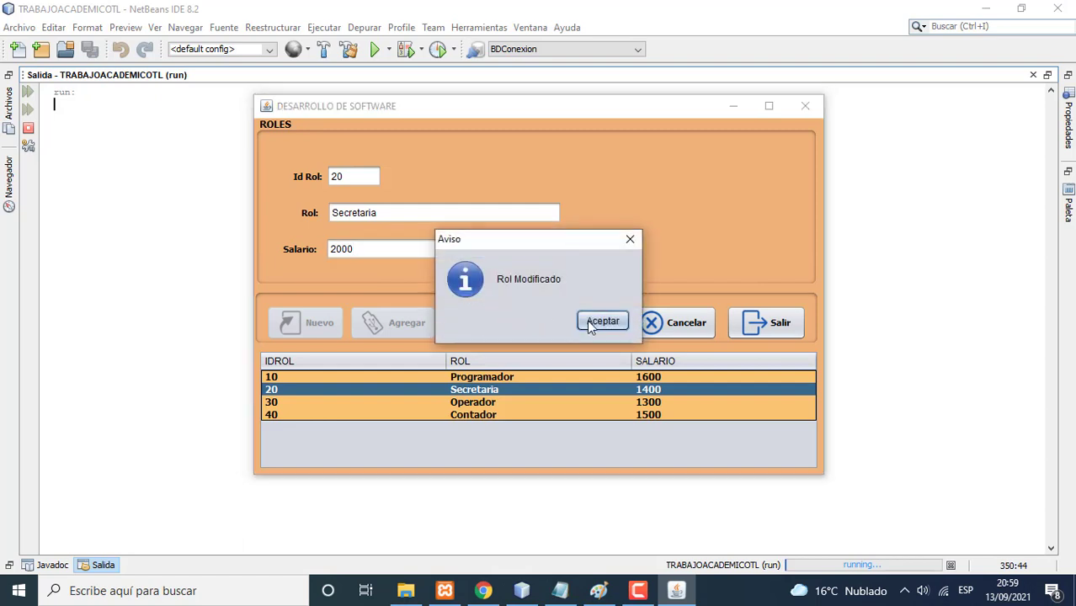
click(593, 322)
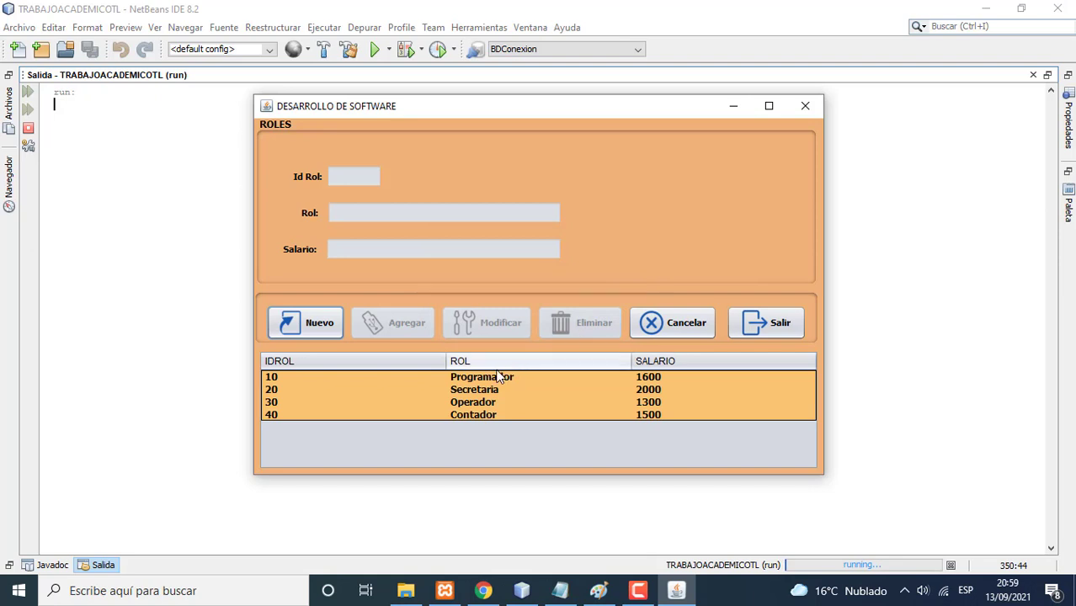
Step: Register a new role with ID 50, name Administrador and salary 2000
click(323, 330)
text(50)
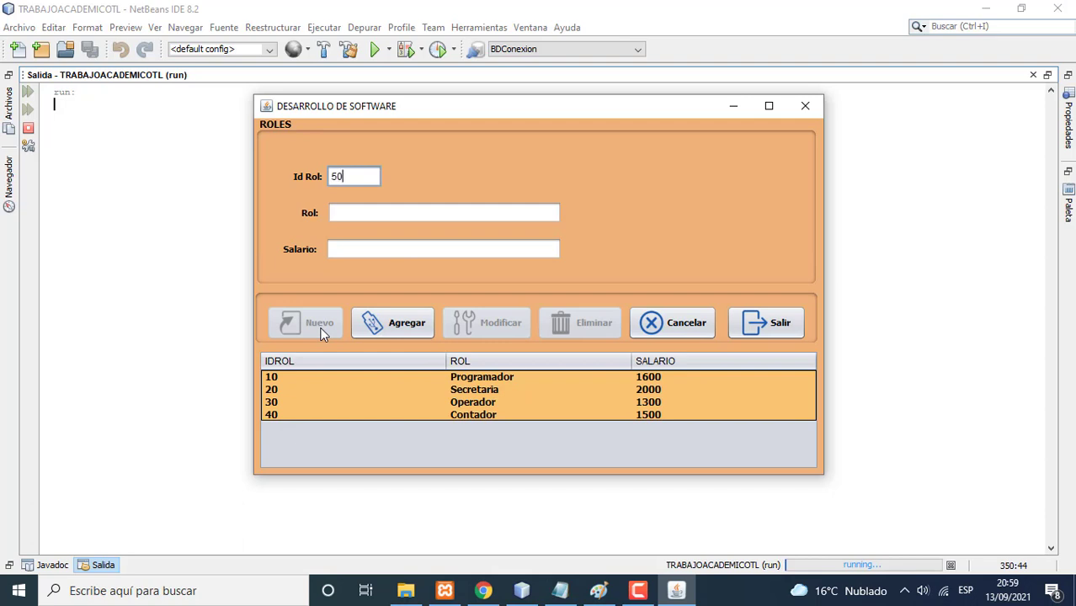
key(Tab)
text(Ad)
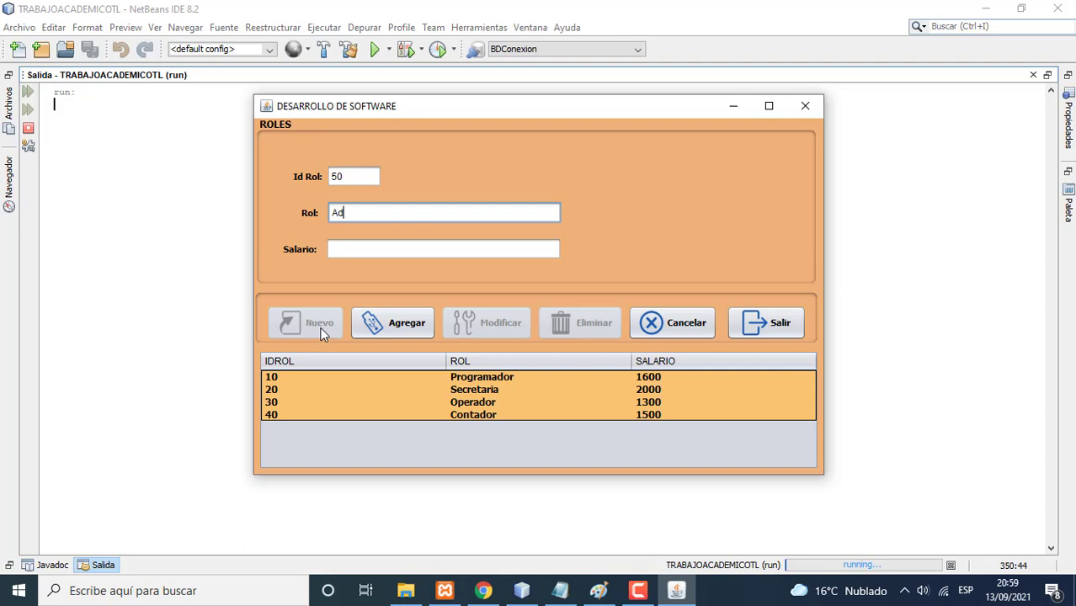
text(ministrador)
key(Tab)
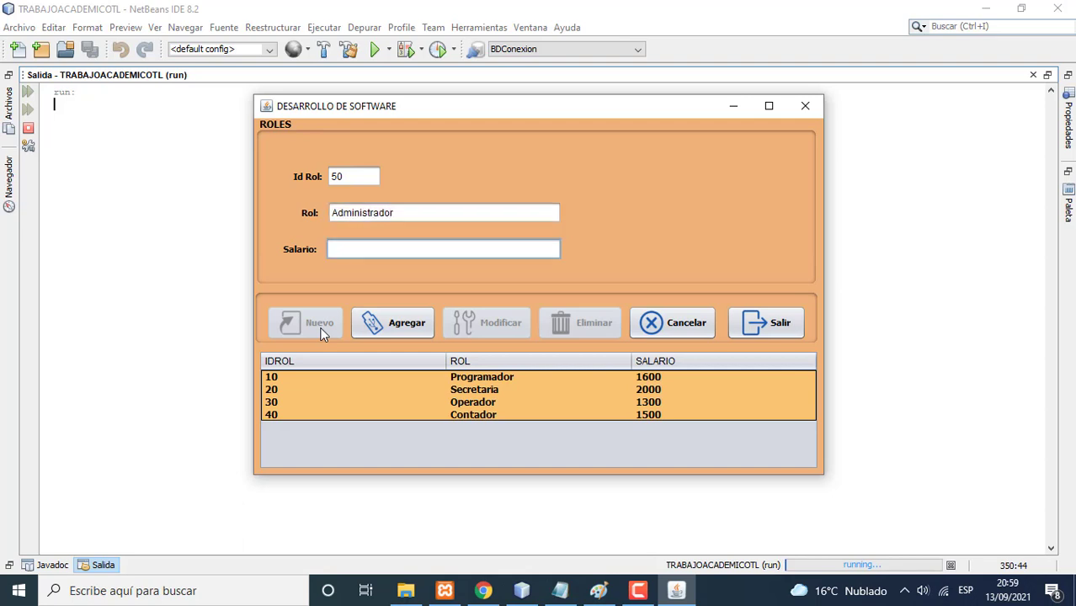
text(2000)
click(399, 330)
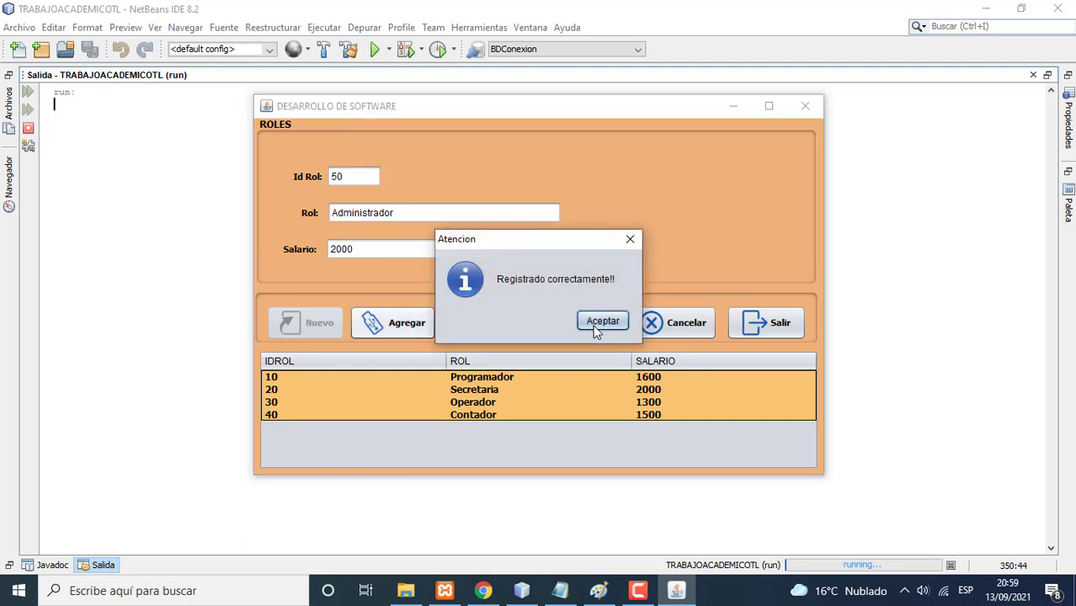
Step: Register a new role with ID 60, name Operador and salary 1000
click(601, 322)
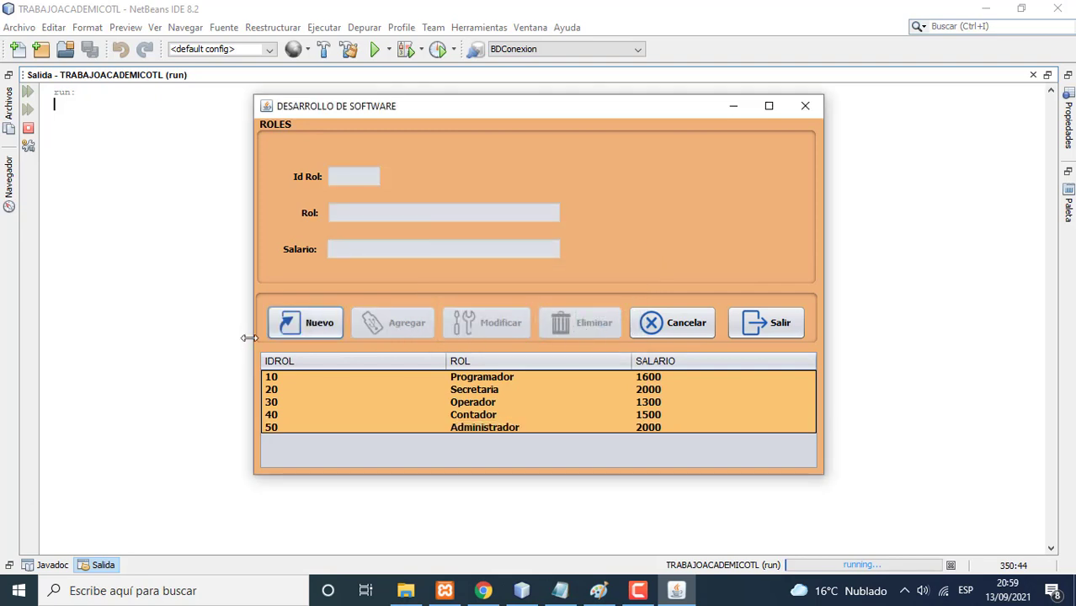
click(306, 330)
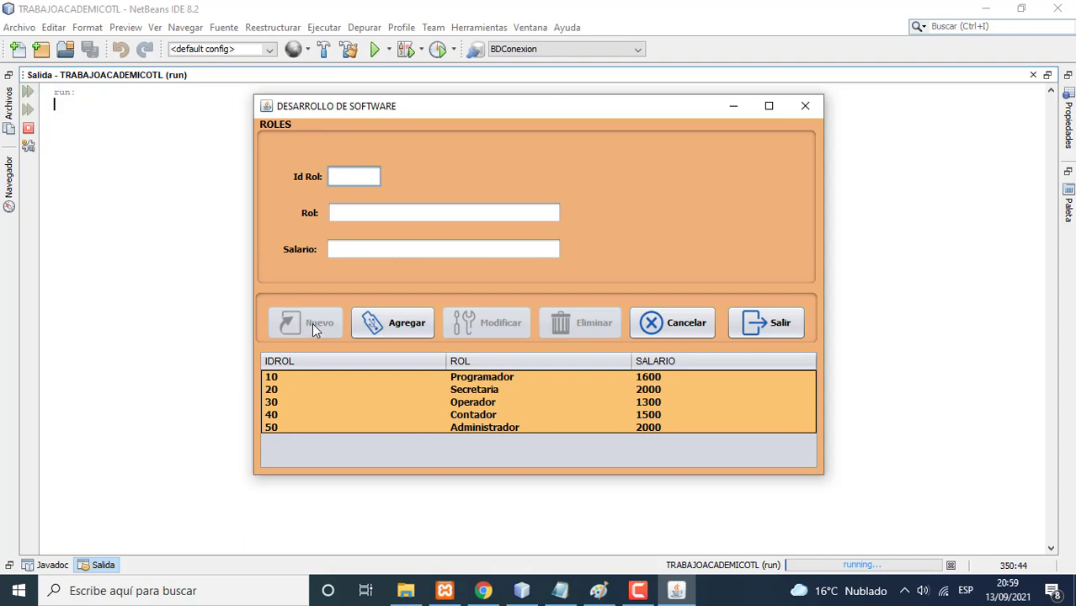
text(60)
click(357, 212)
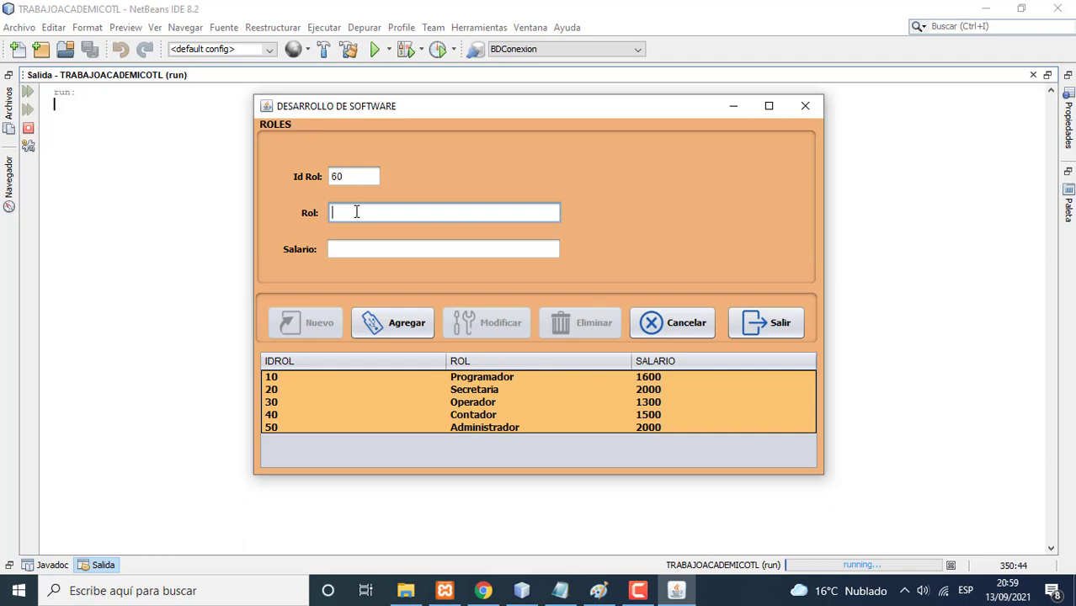
text(Operador)
key(Tab)
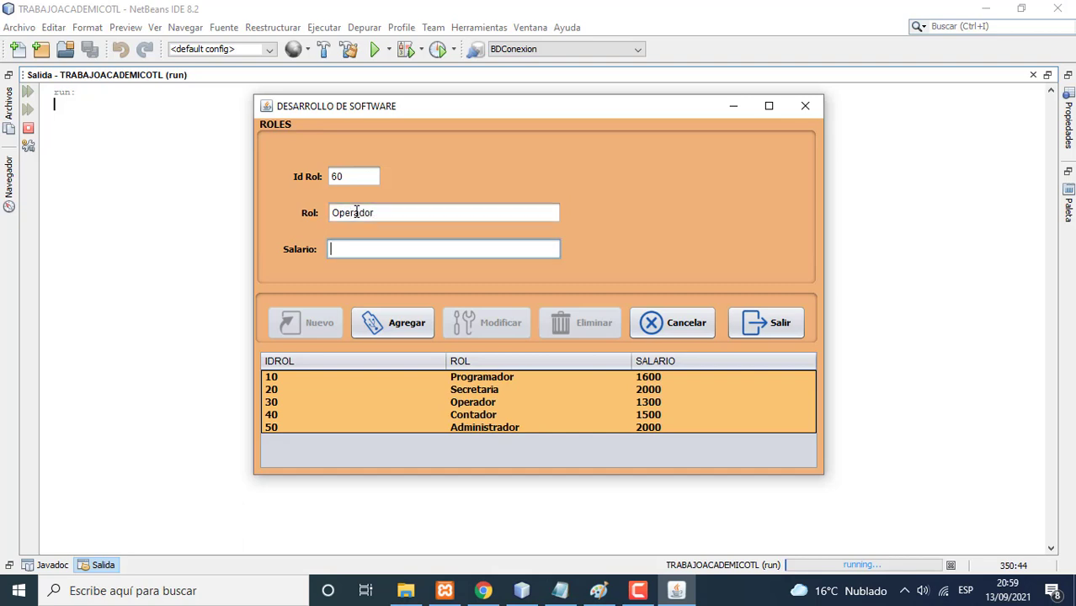
text(1000)
click(412, 331)
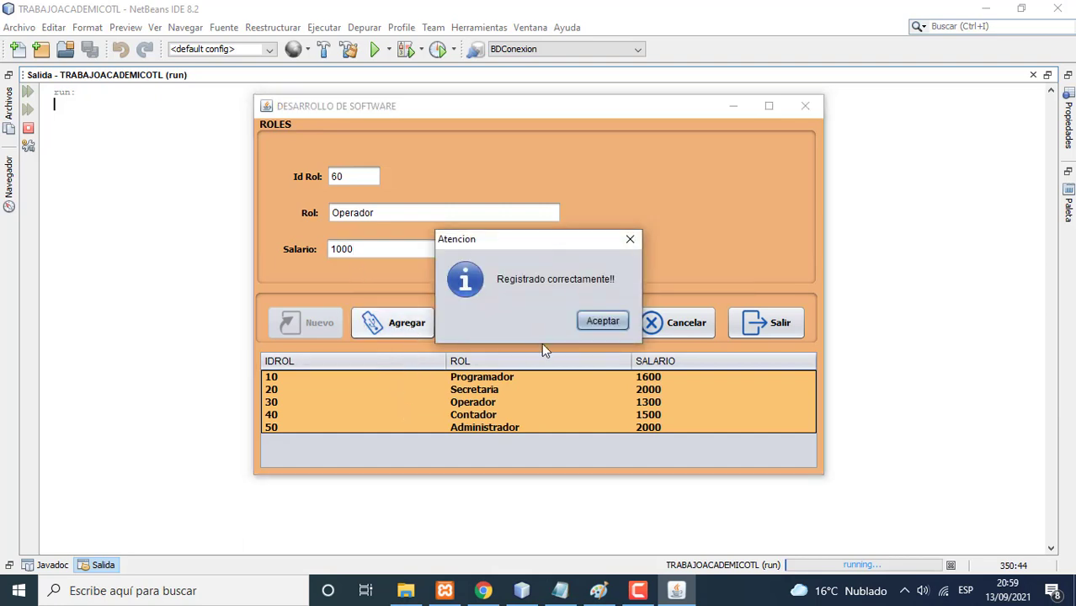
click(600, 322)
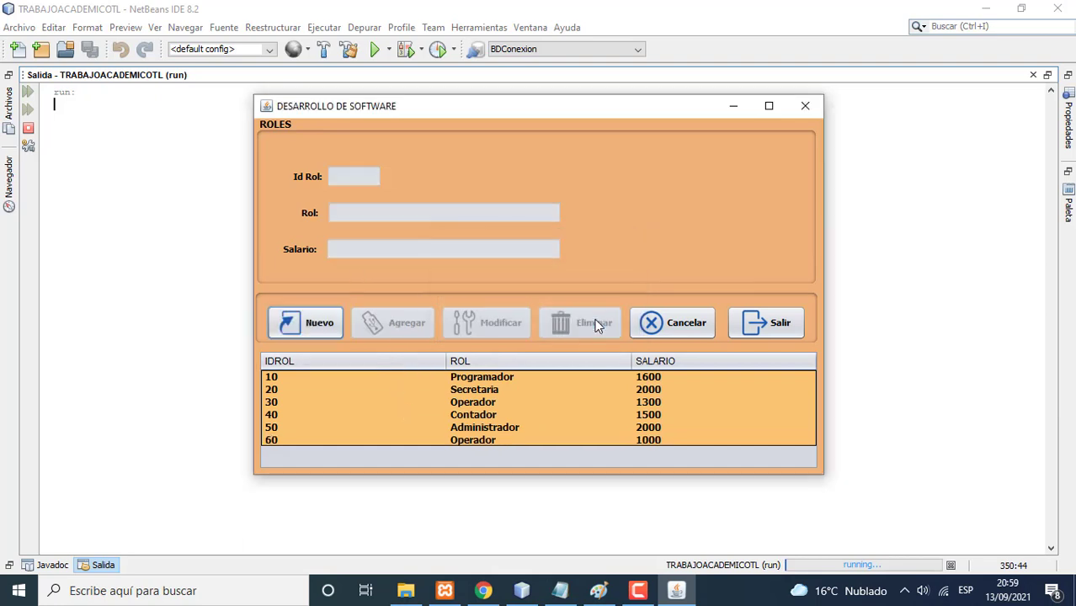
Step: Delete the Operador role with ID 60 from the roles table, confirming the deletion
click(469, 441)
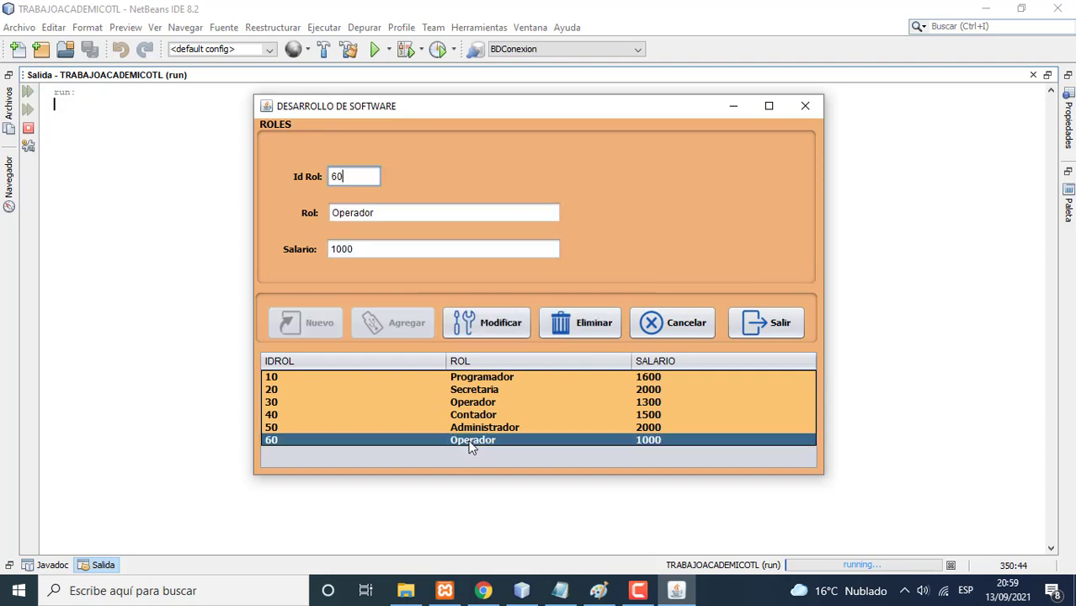
click(580, 327)
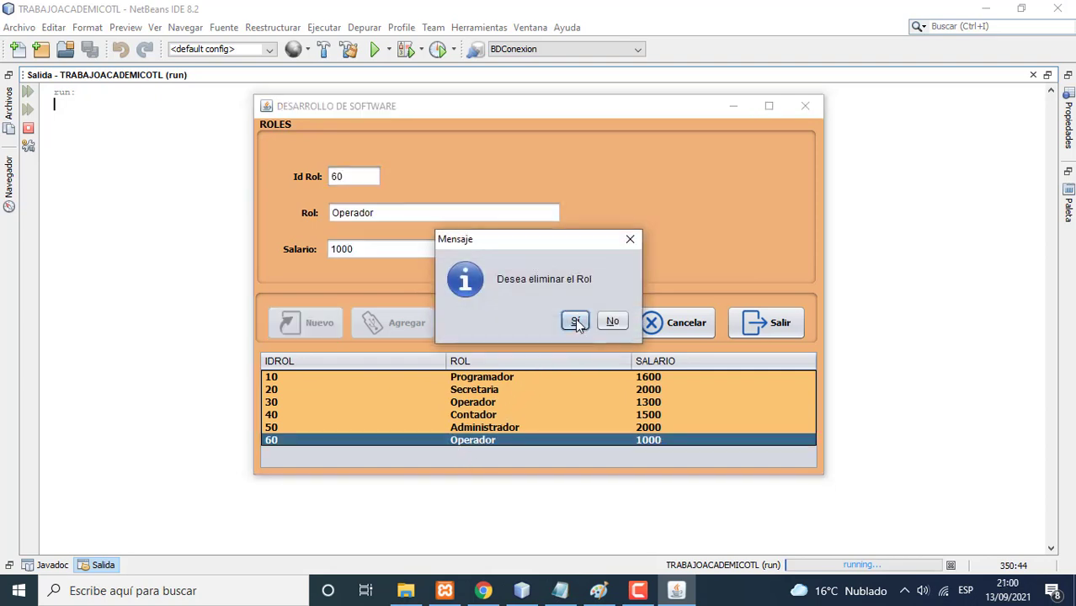
click(575, 323)
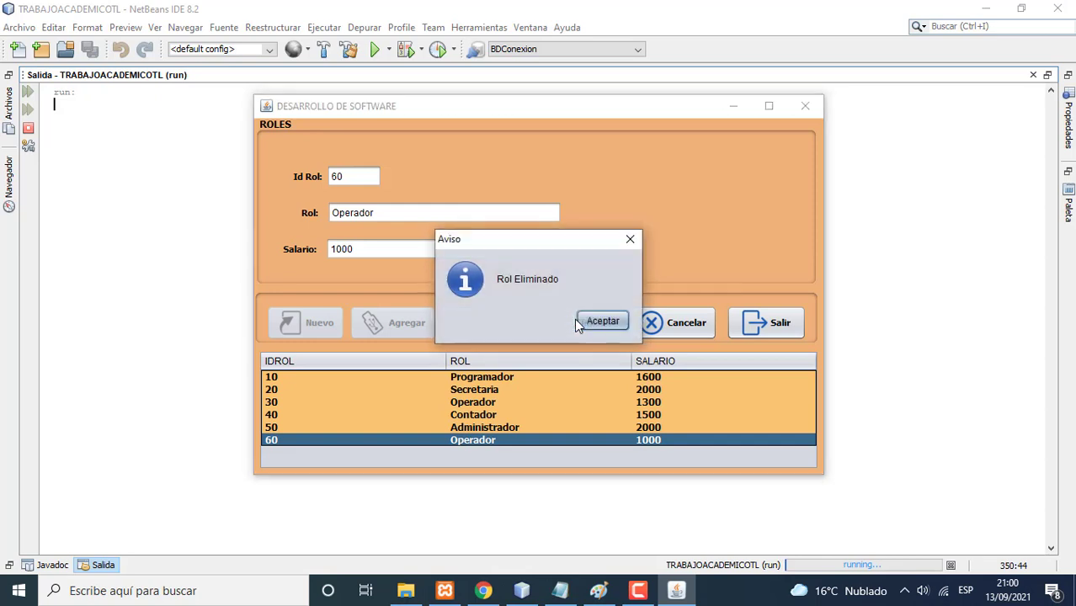
click(589, 321)
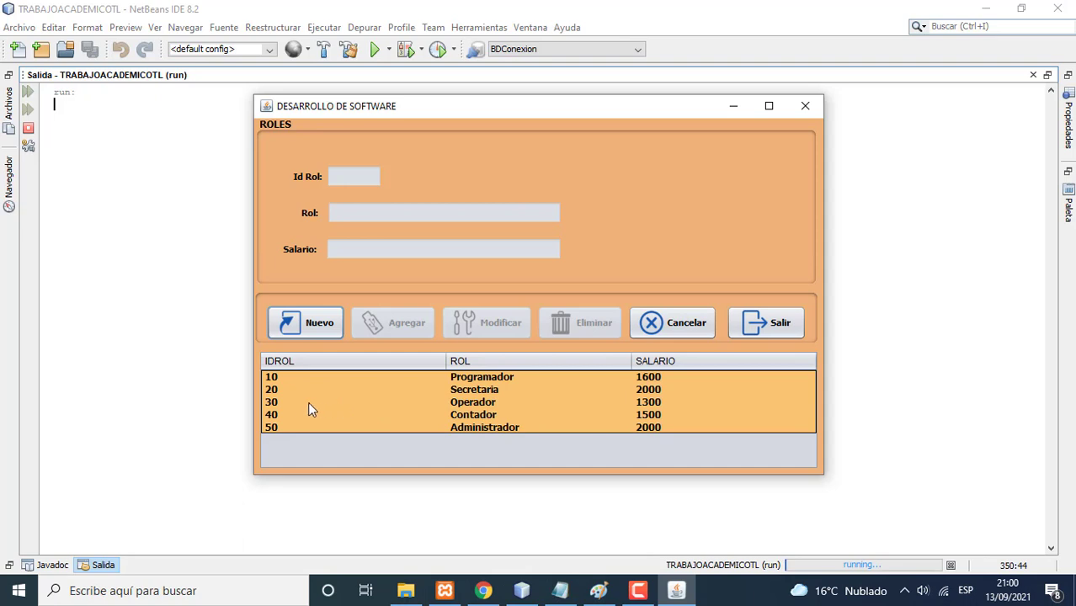
Step: Delete the remaining Operador role with ID 30 from the roles table, confirming the deletion
click(280, 403)
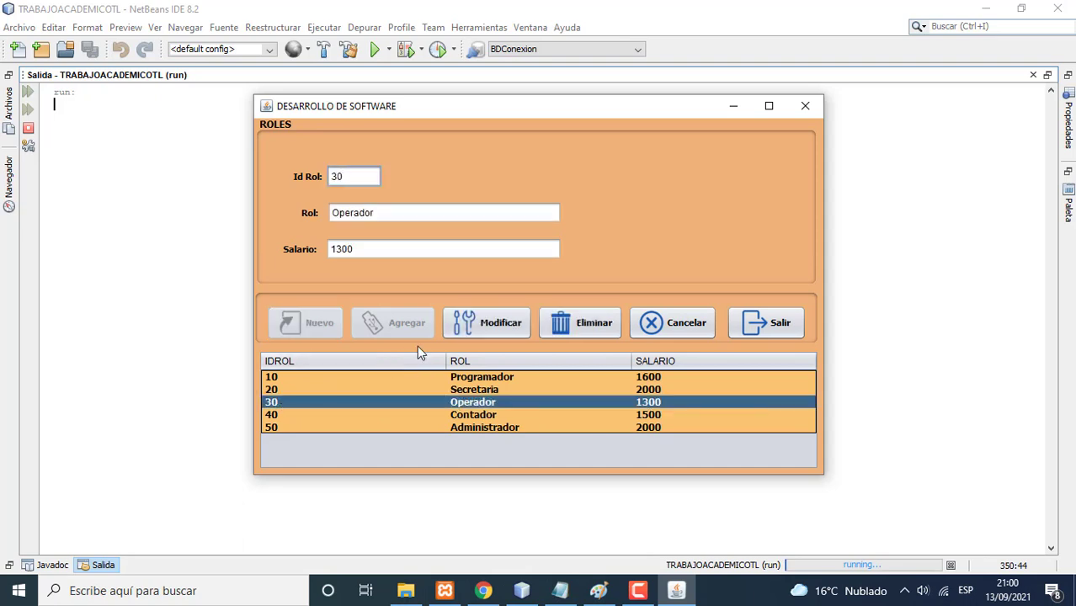
click(576, 325)
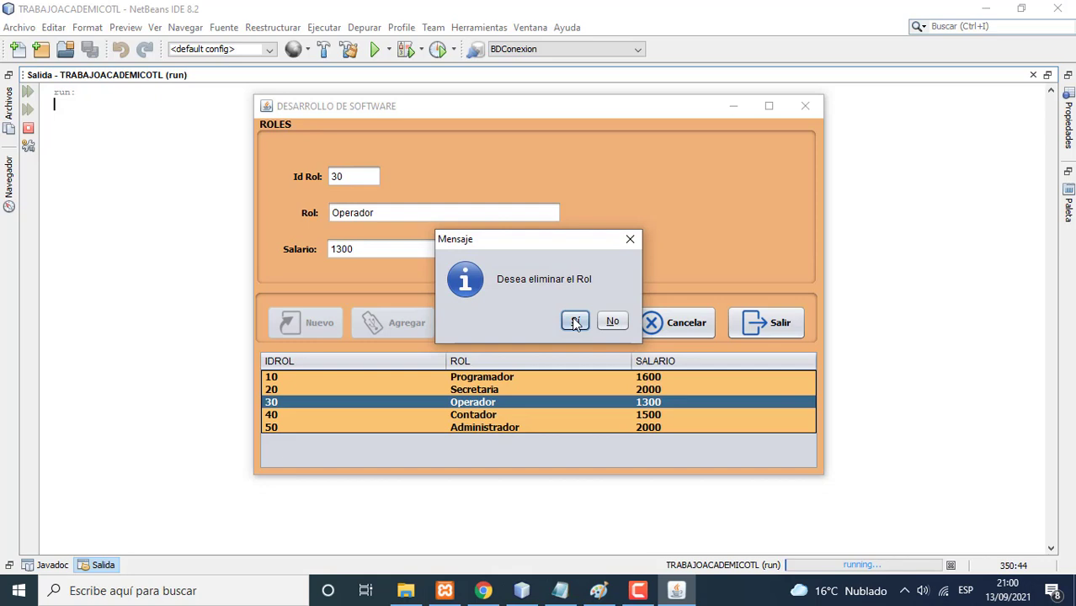
click(576, 322)
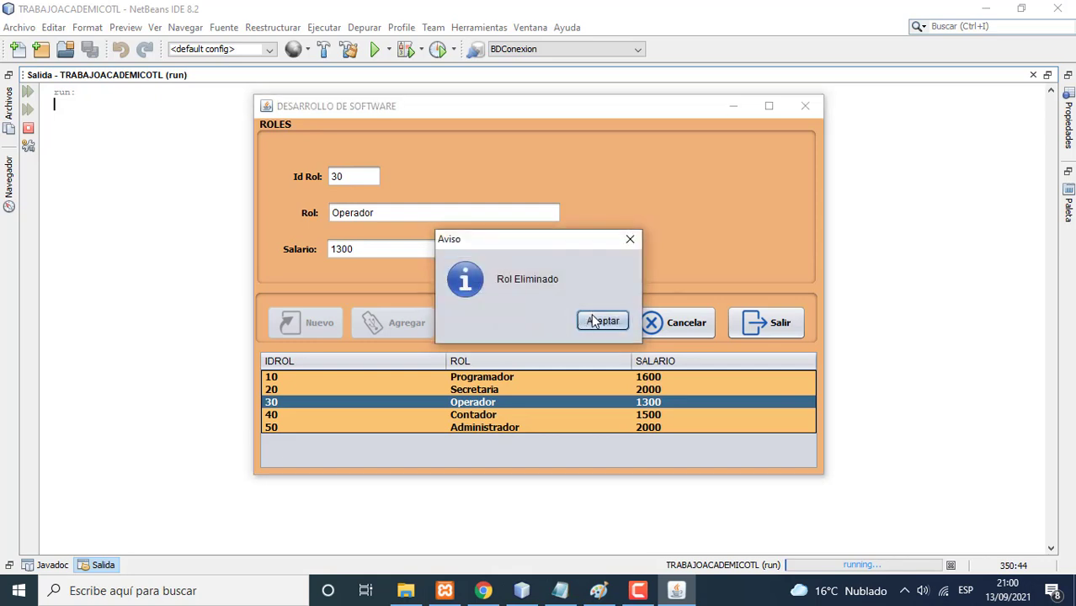
click(593, 321)
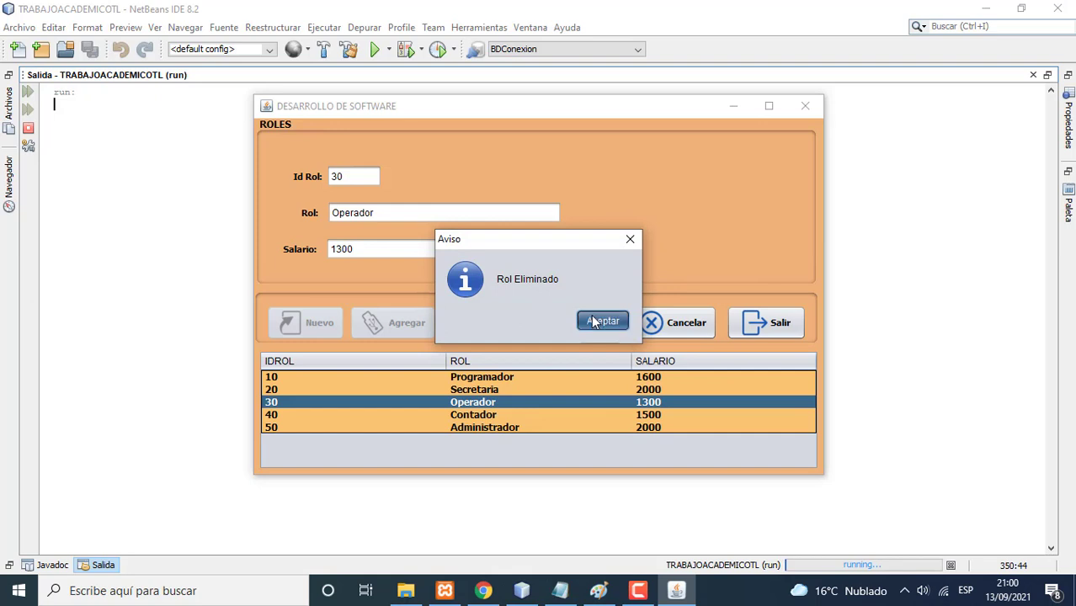
Step: Start deleting the Programador role with ID 10 and decline the deletion
click(469, 379)
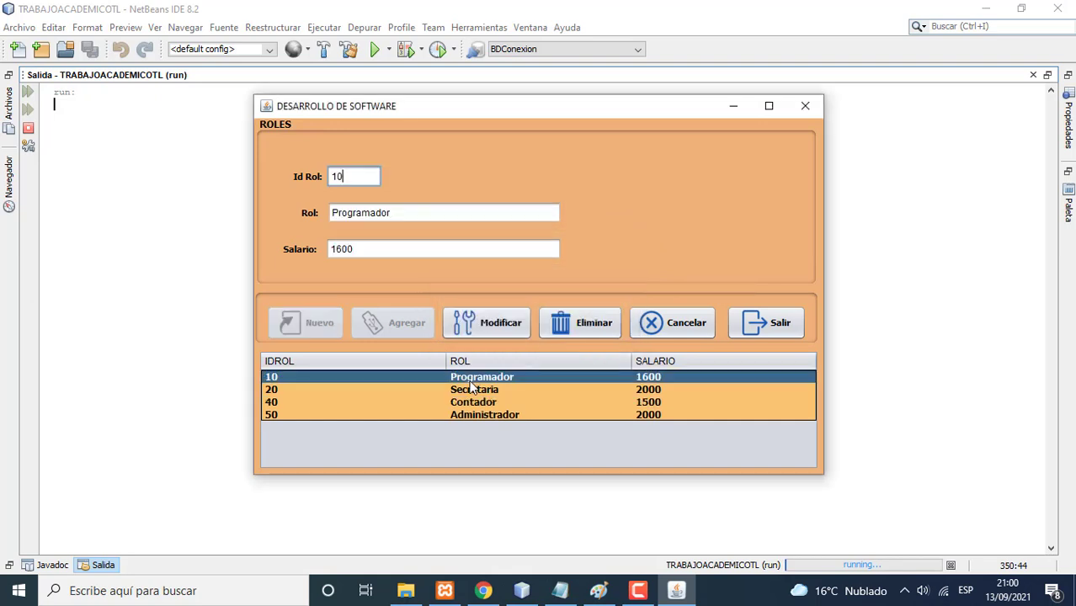
click(577, 317)
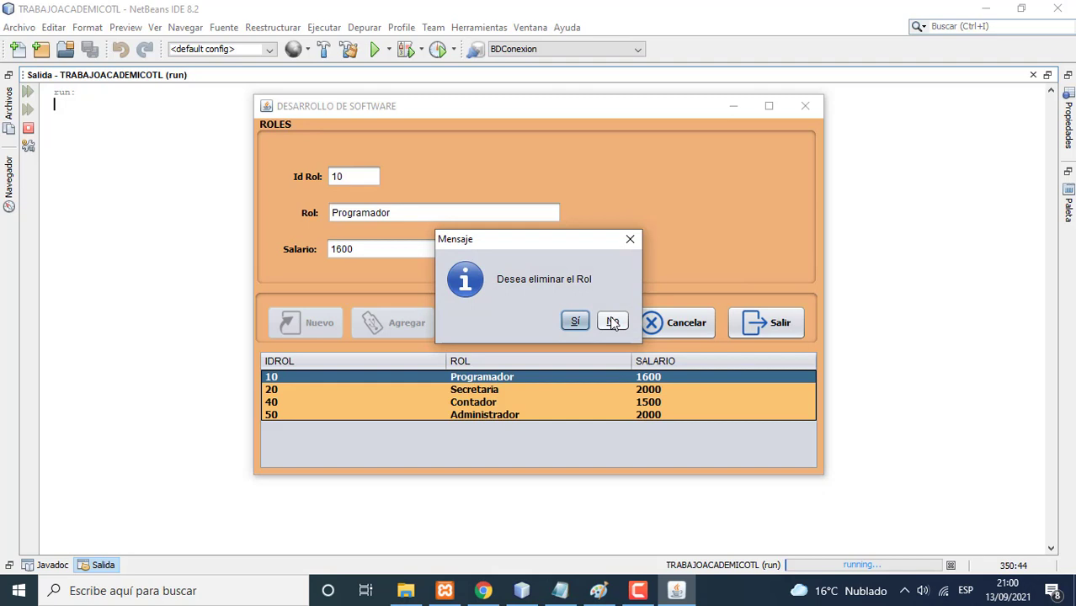
click(613, 322)
click(602, 322)
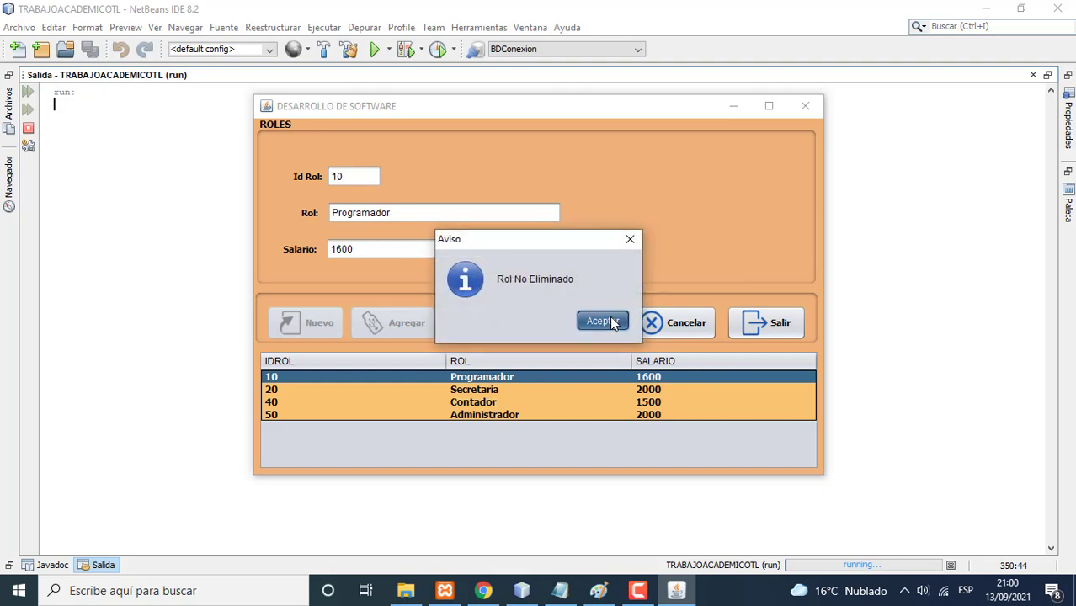